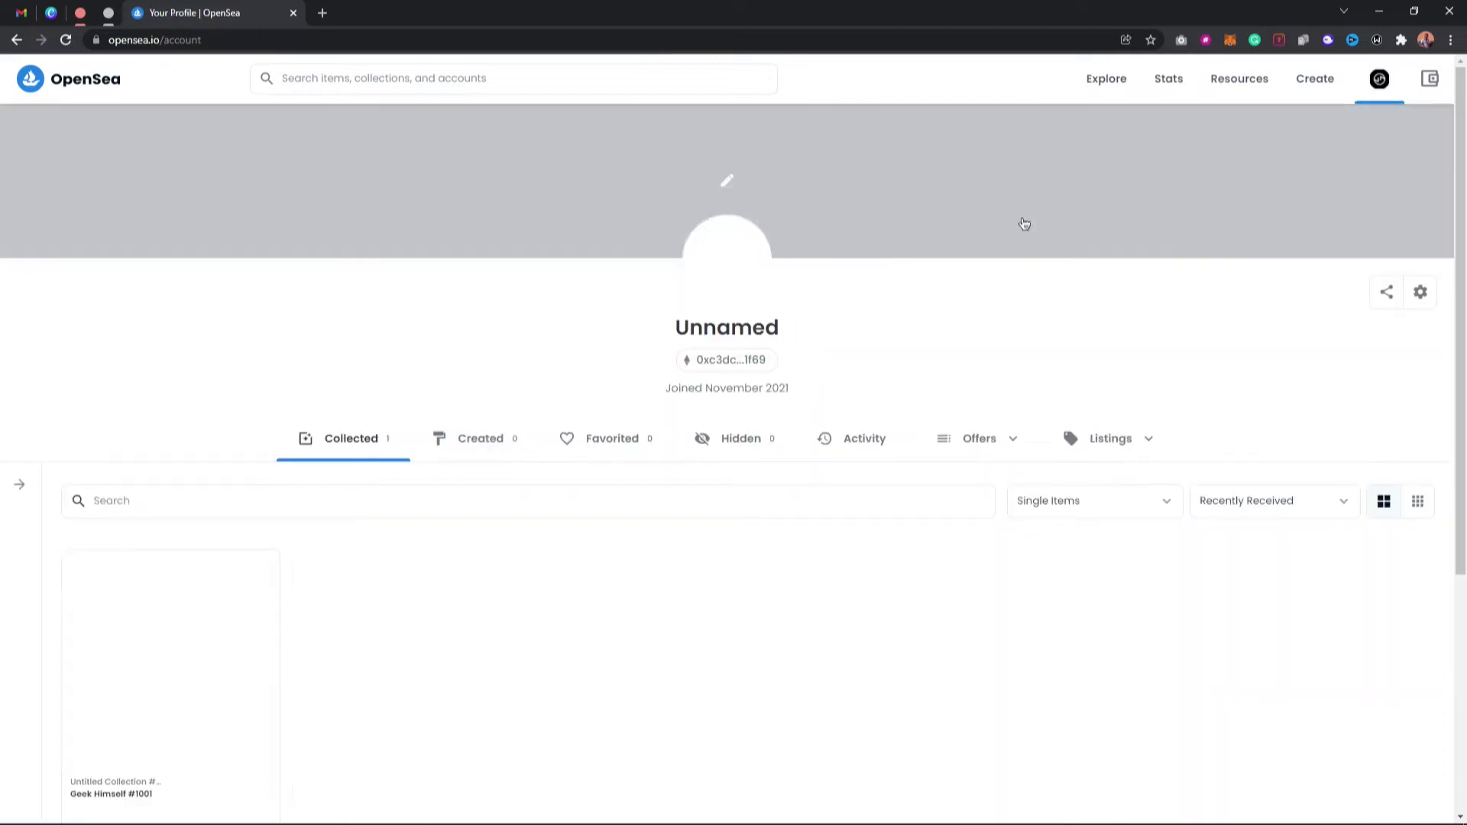
scroll(993, 290, down, 2)
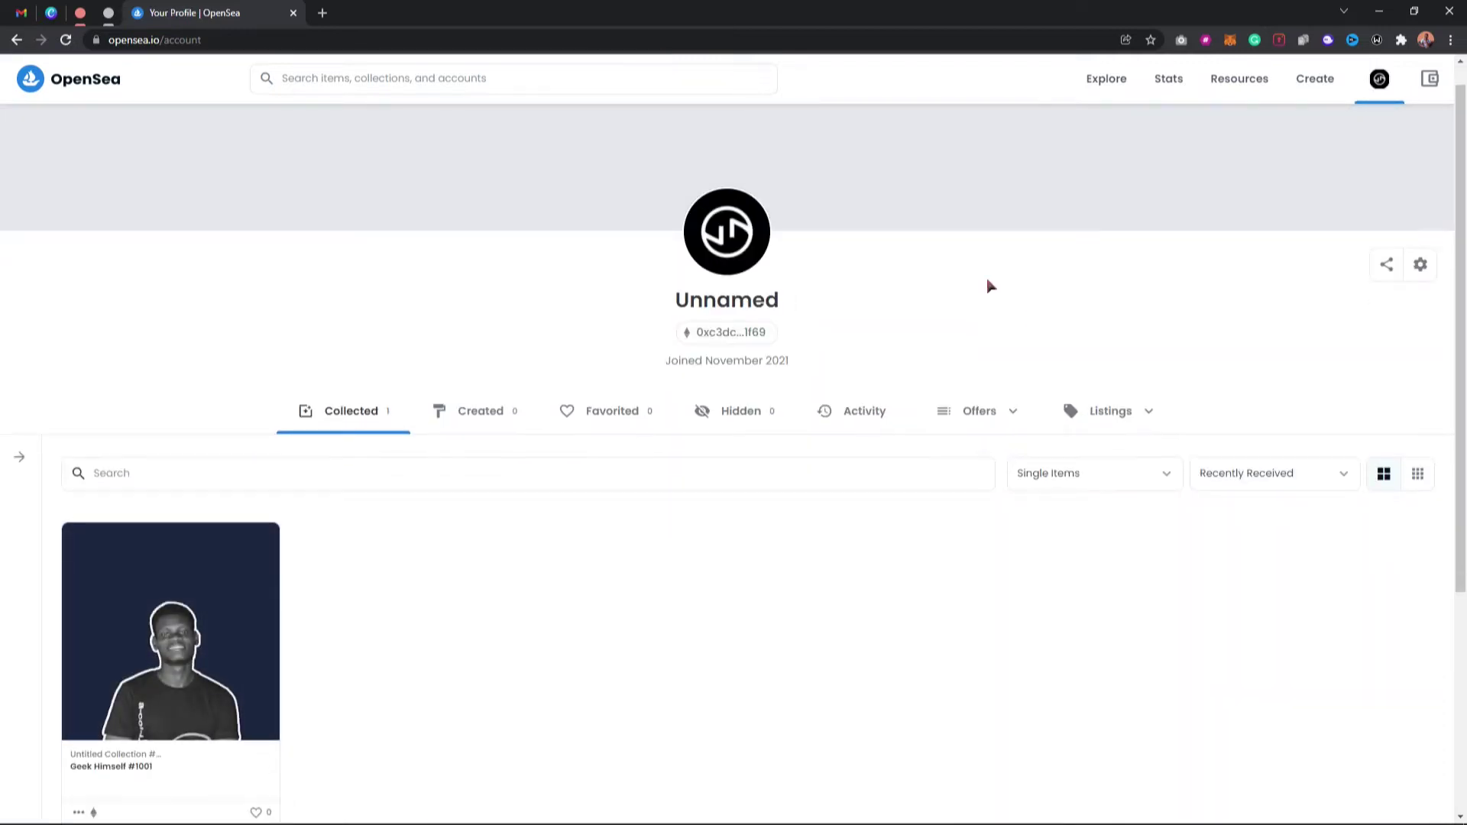
mouse_move(226, 516)
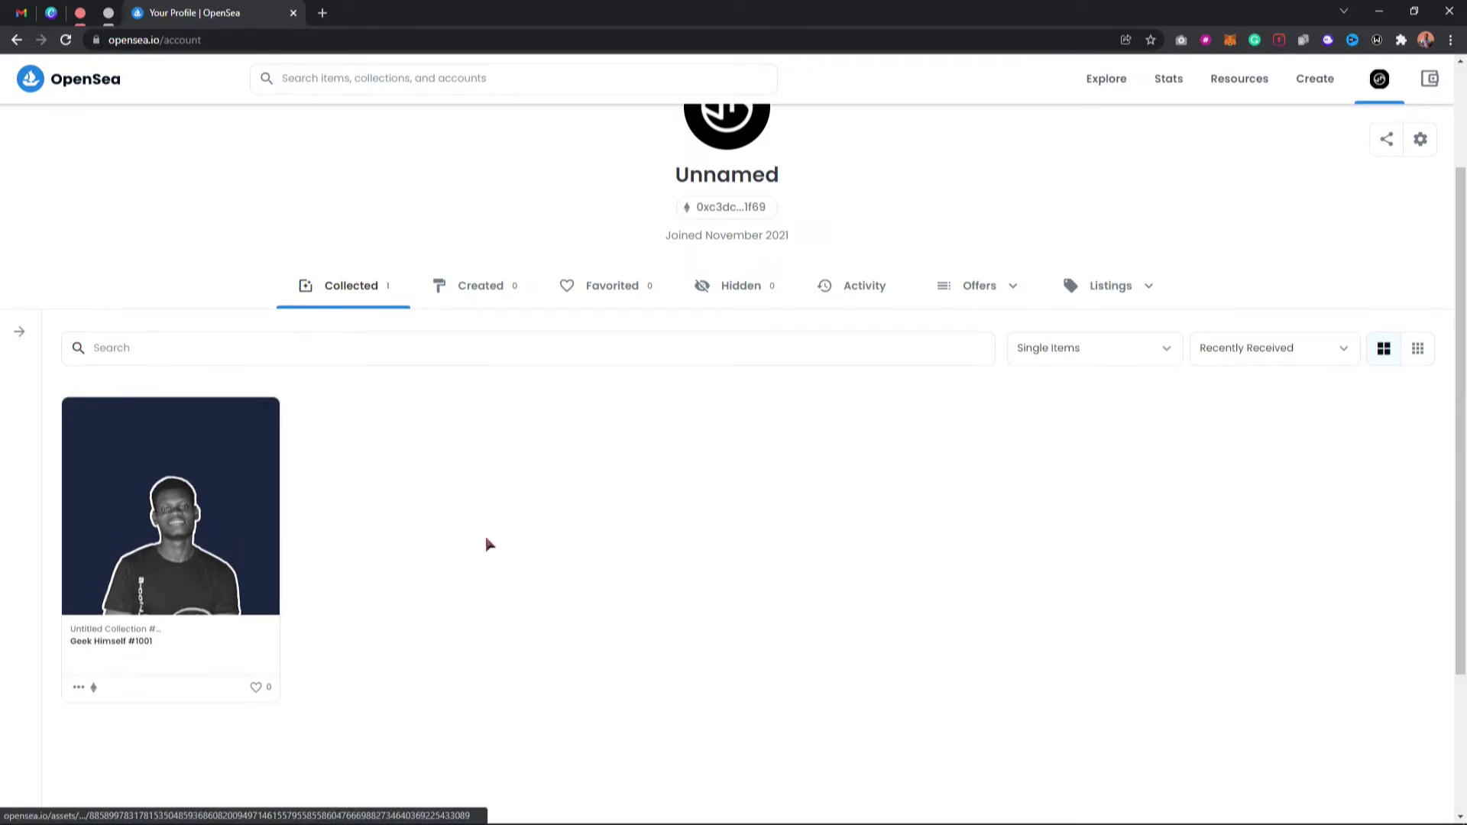
scroll(702, 584, up, 2)
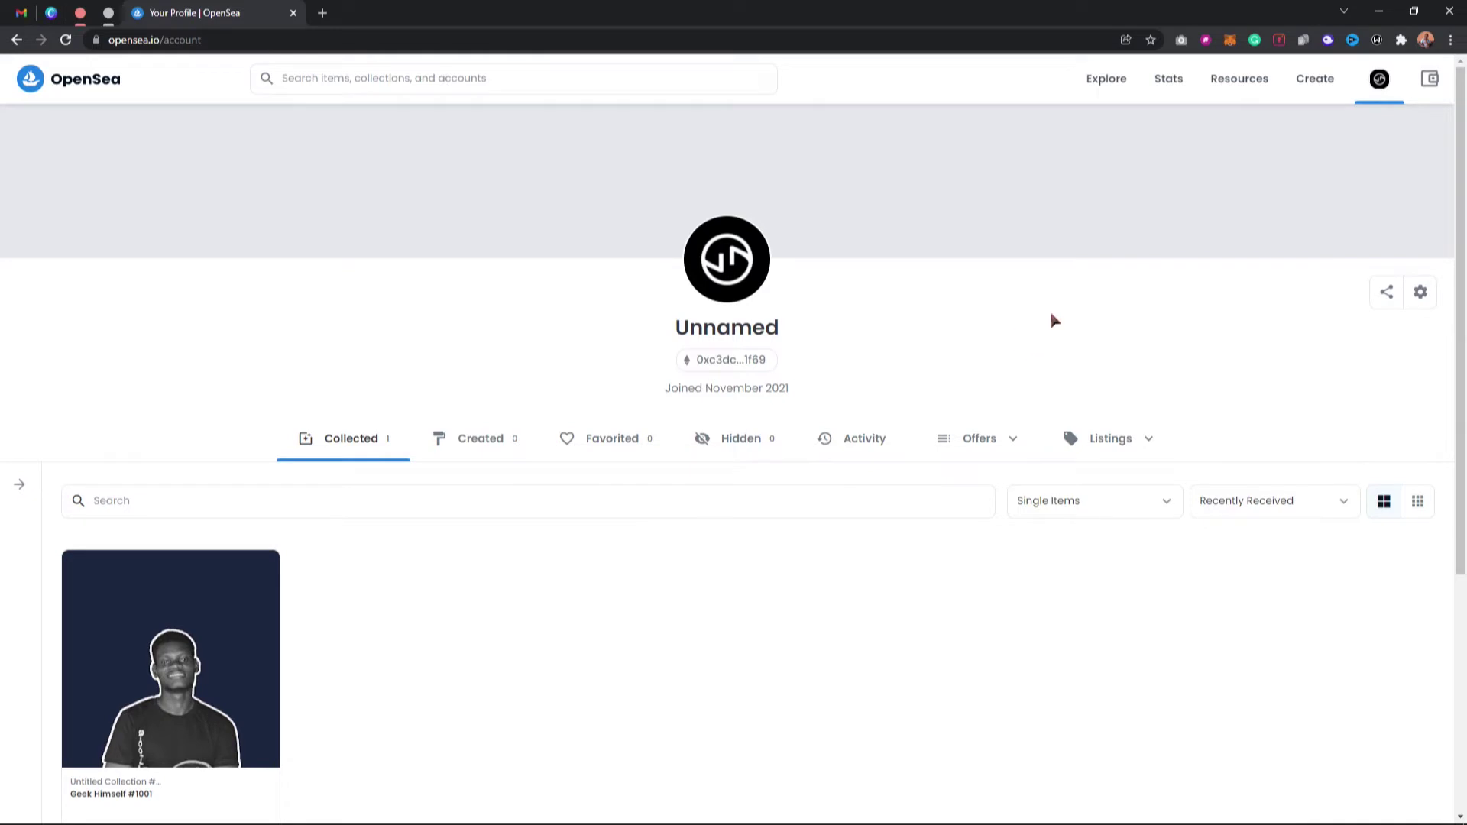
click(732, 268)
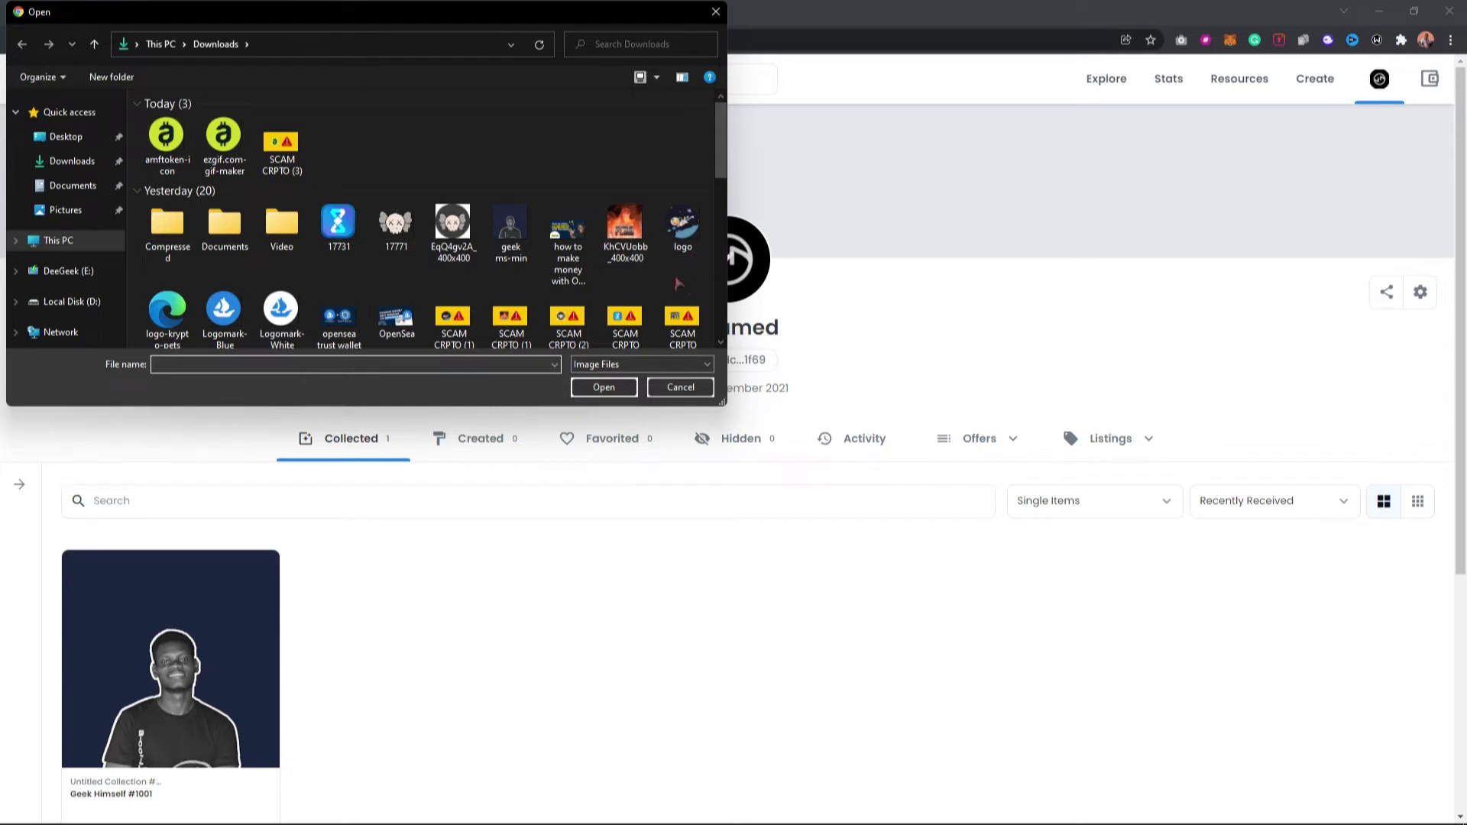
Step: Upload the GD logo from D:\YT BOSS\geek deelino as the profile avatar and bring the MetaMask popup into view
scroll(677, 284, down, 1)
scroll(677, 284, up, 1)
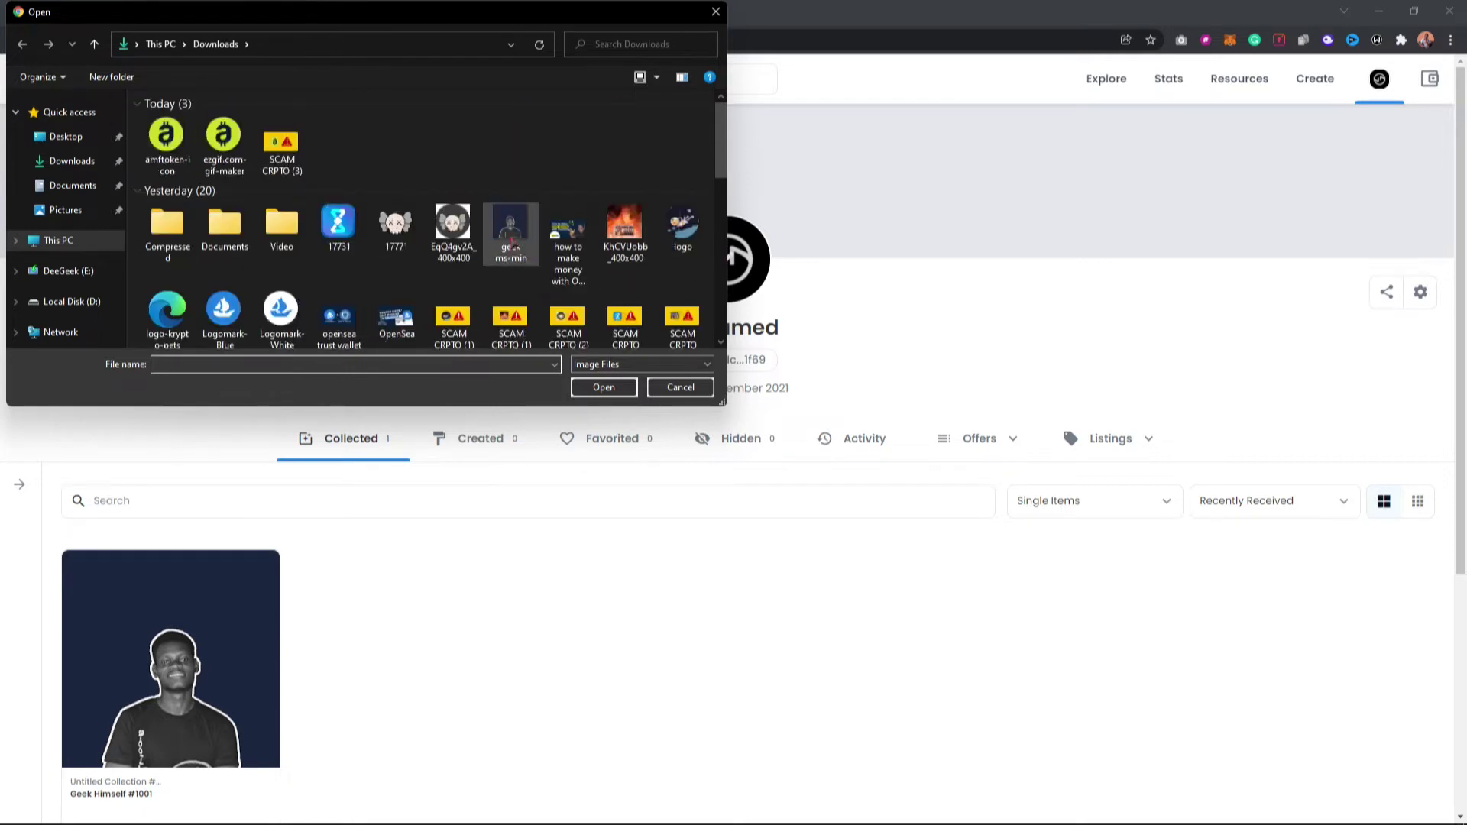
scroll(511, 243, down, 3)
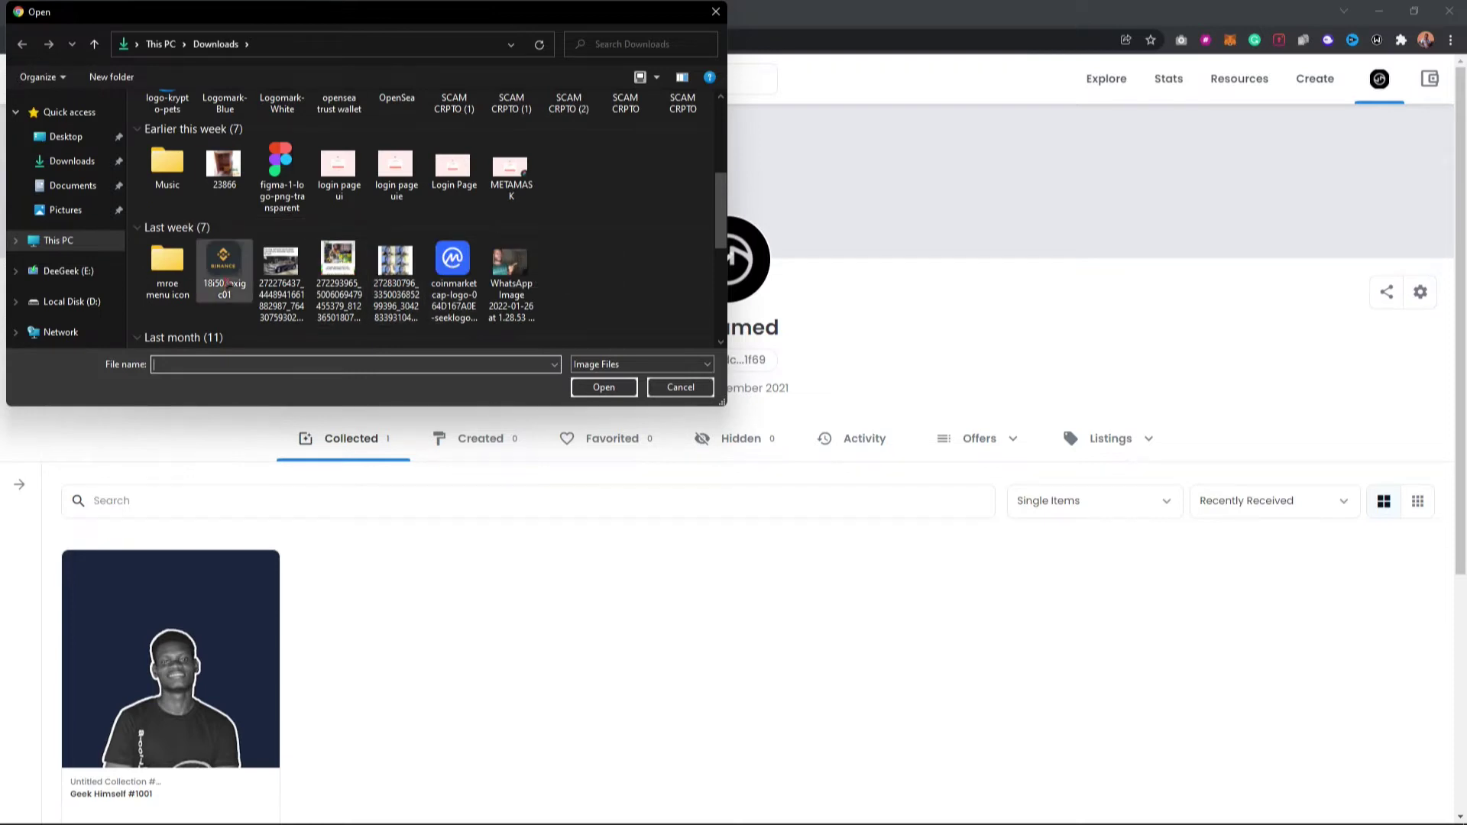
click(73, 303)
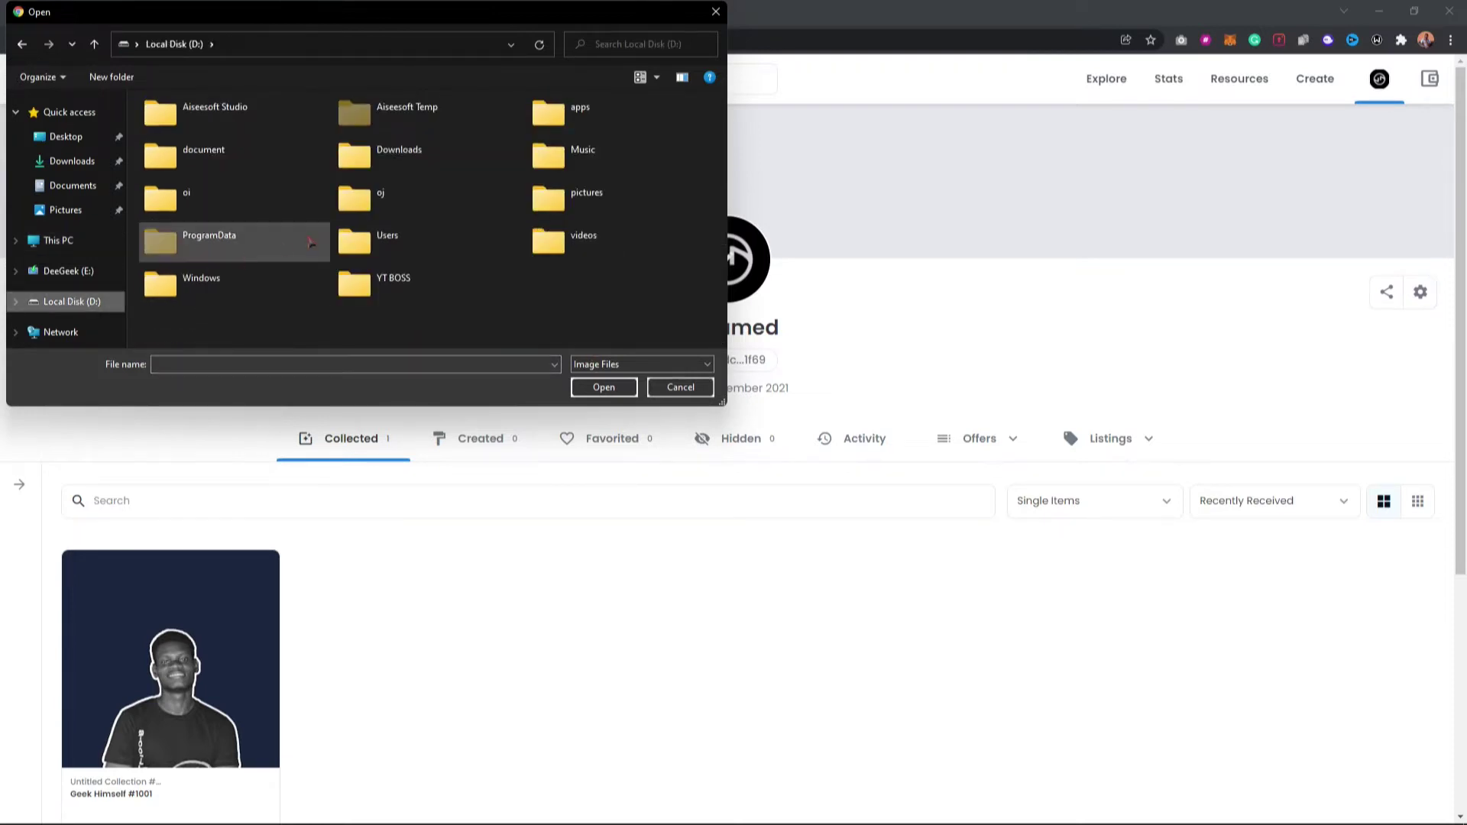
double_click(376, 290)
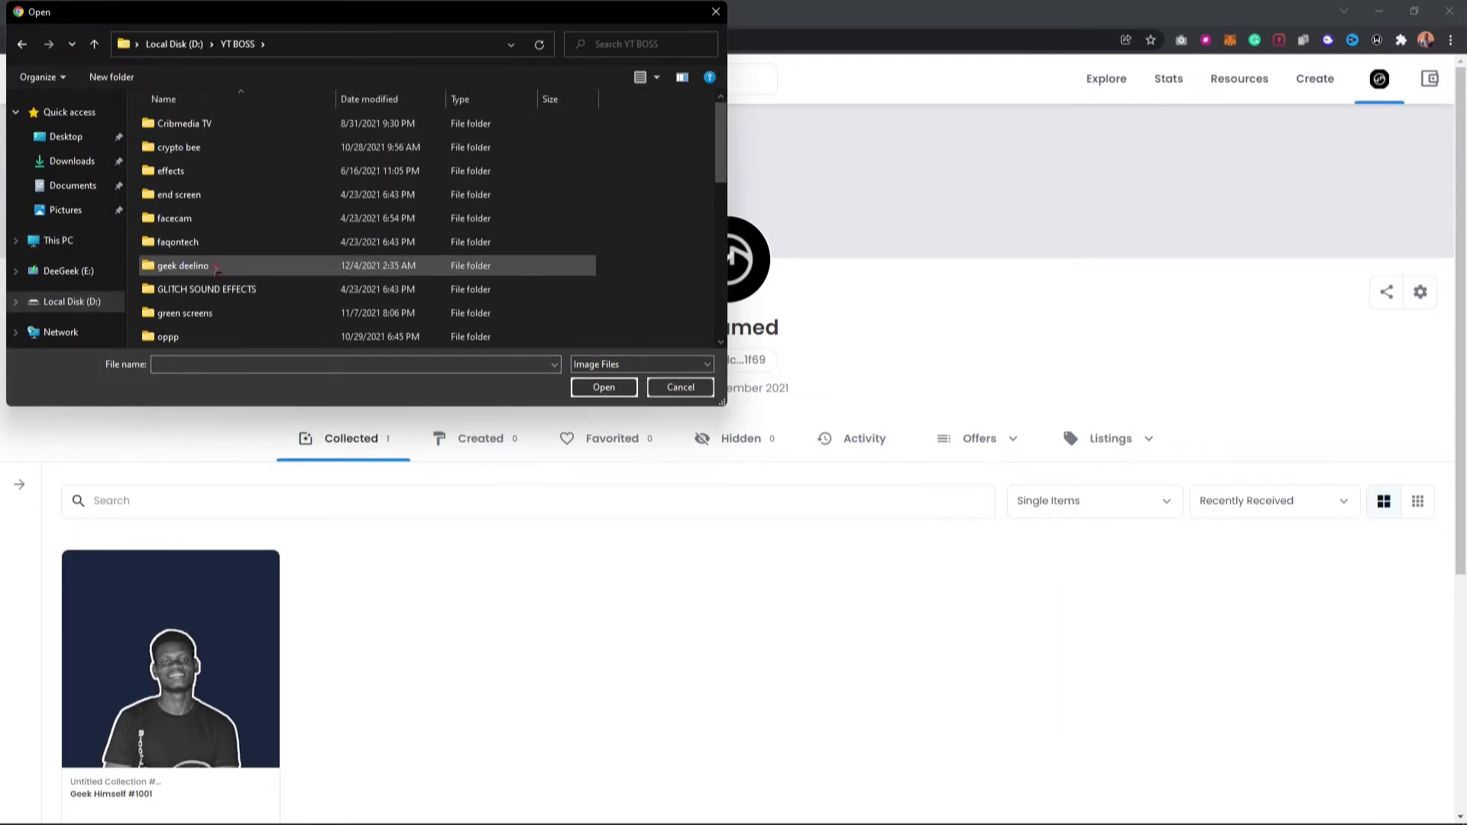
double_click(370, 266)
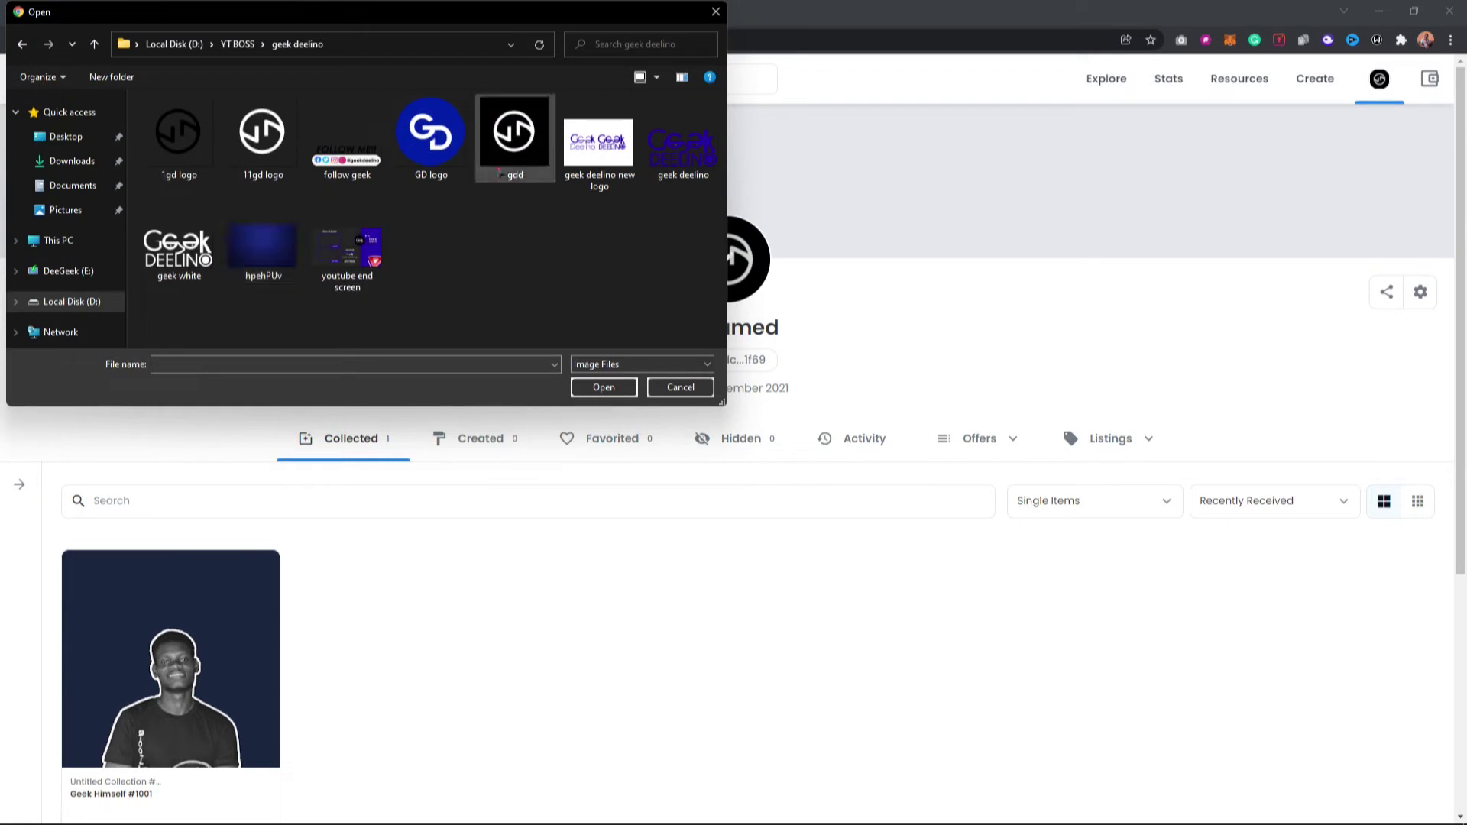
double_click(451, 153)
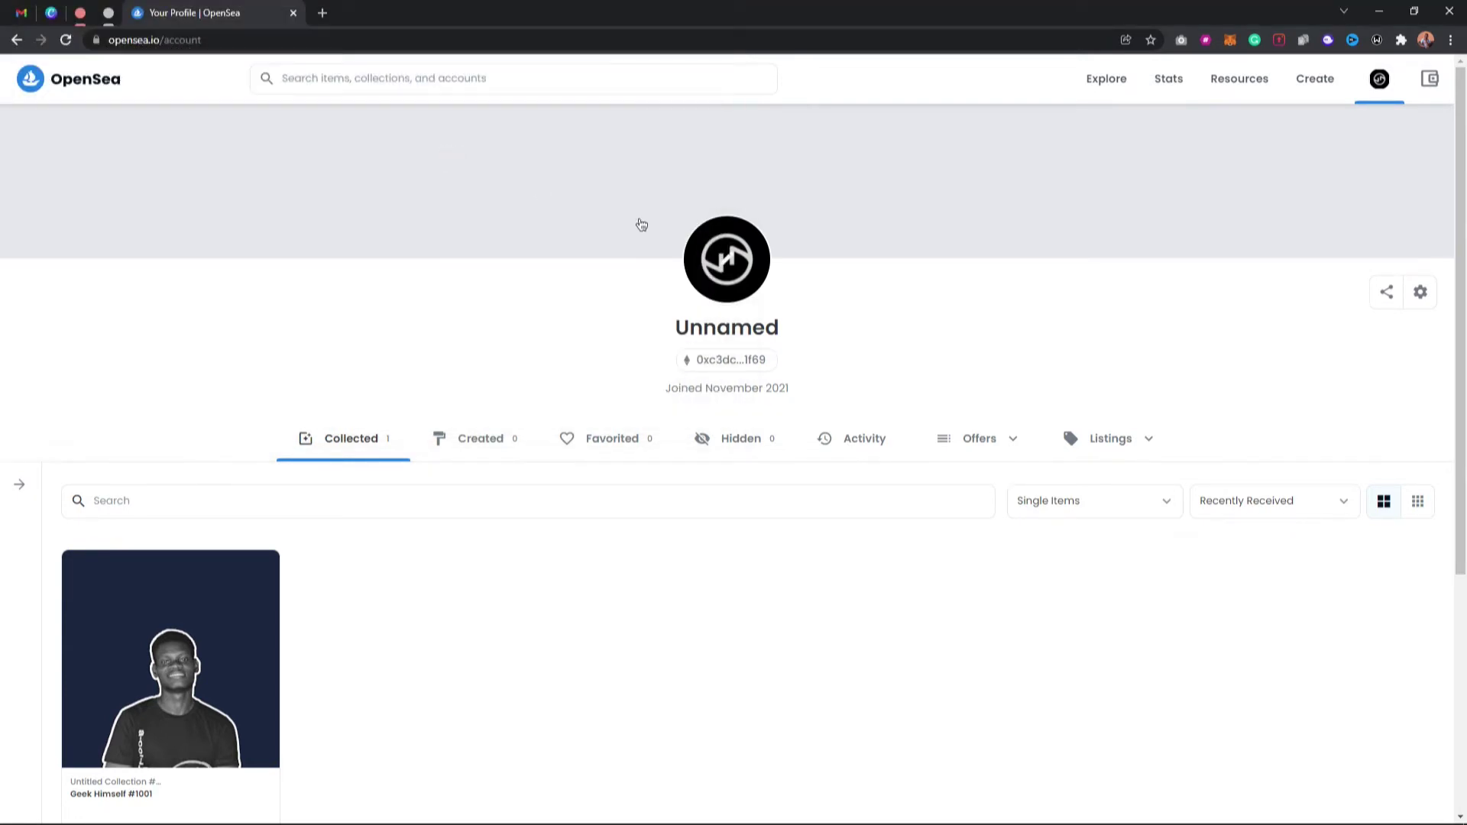
drag(1286, 9, 1097, 105)
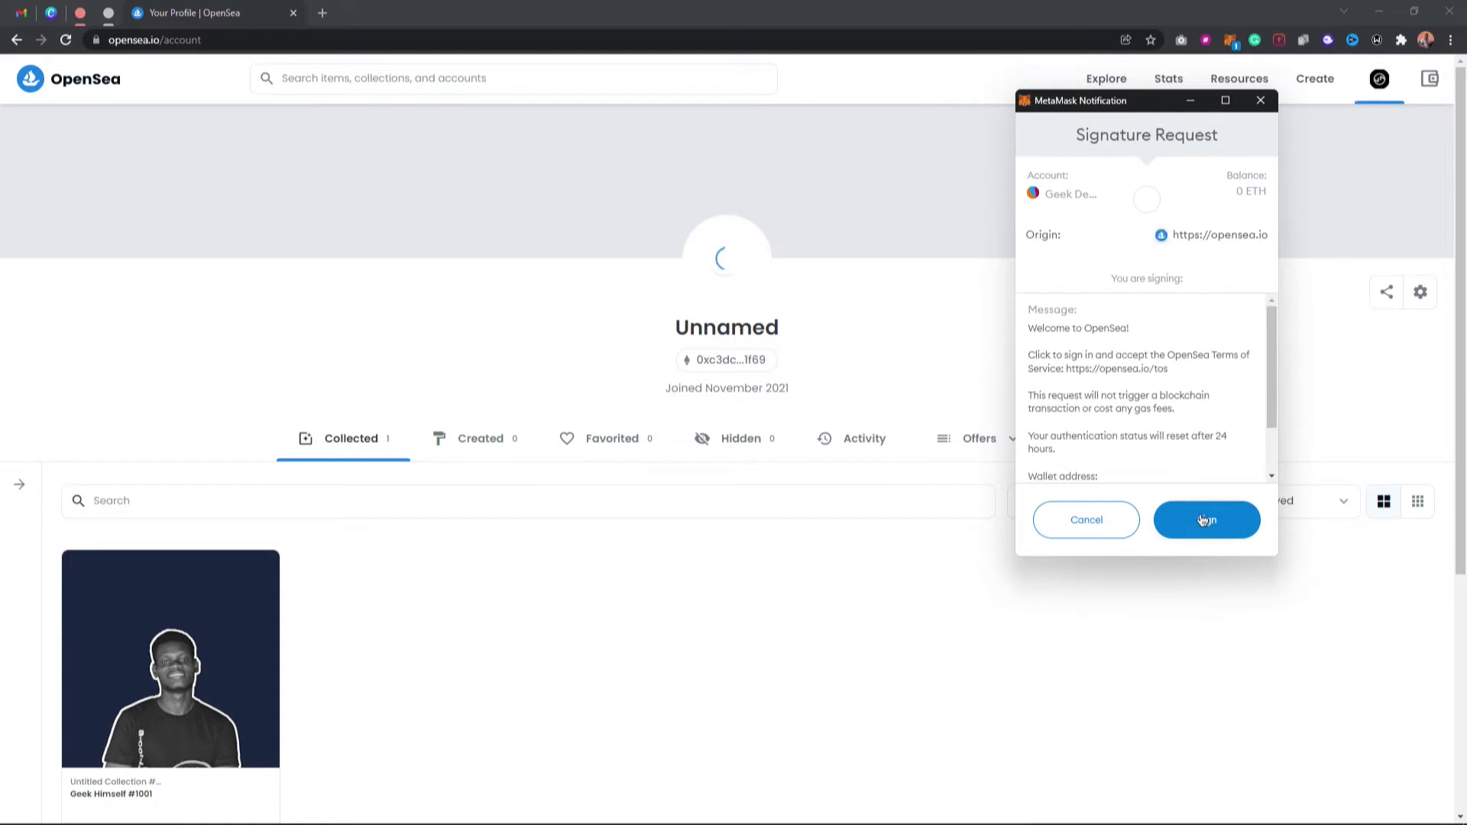
Step: Approve the MetaMask signature request so the GD logo avatar is saved
click(1202, 520)
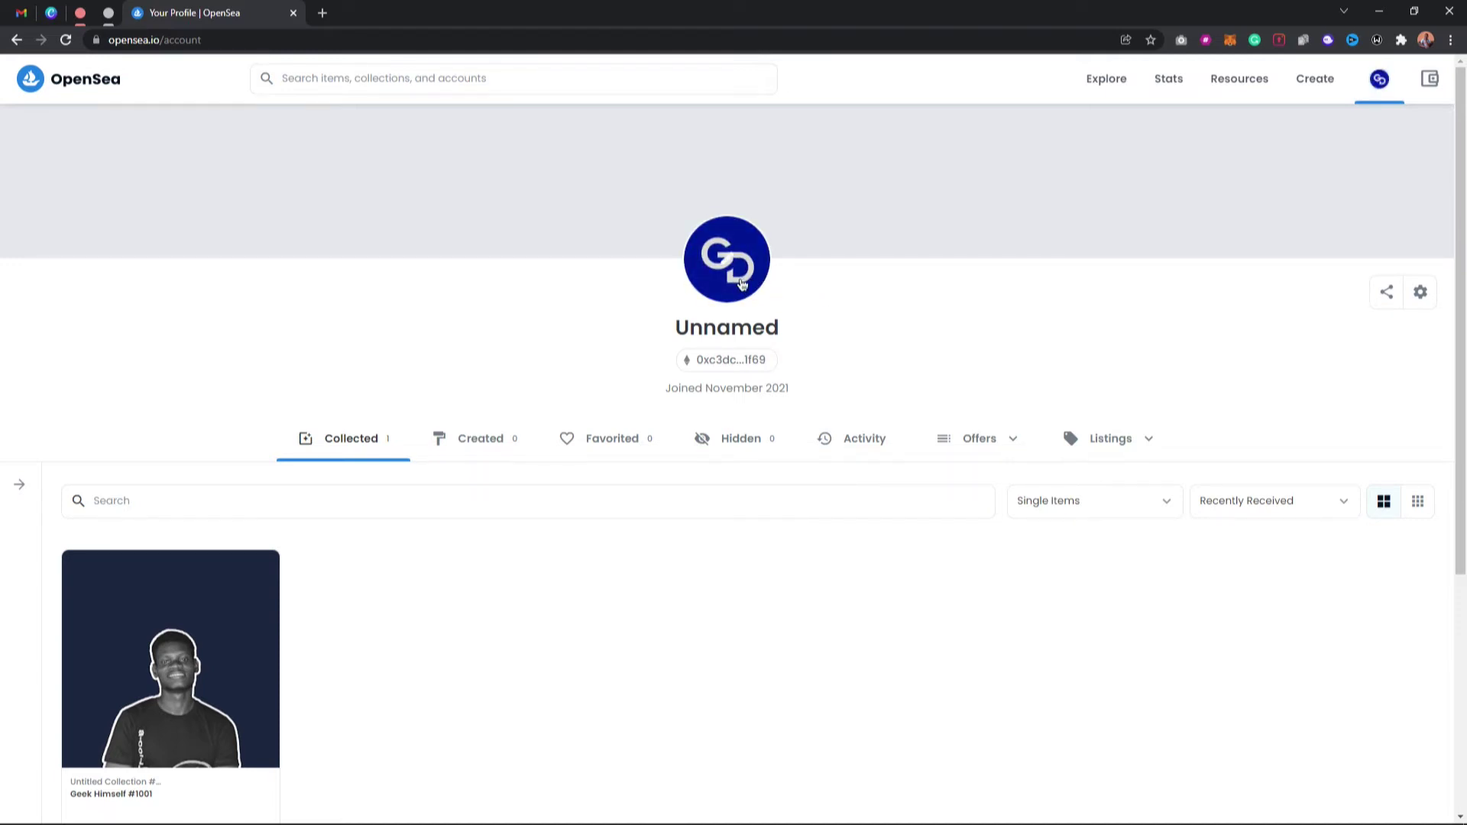
mouse_move(746, 183)
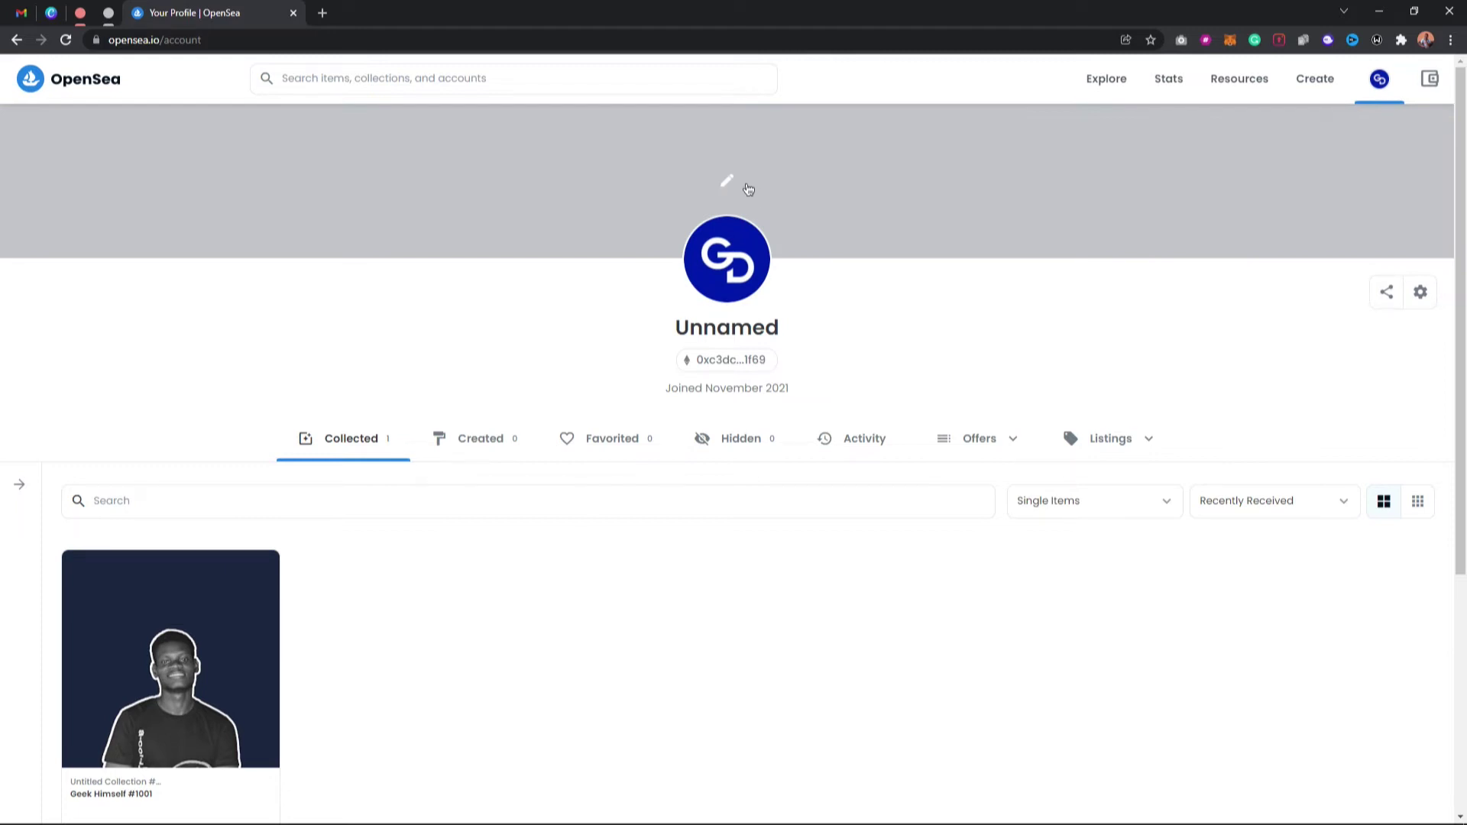
Step: Set hpehPUv as the profile banner, swap the avatar to gdd, and open Profile Settings
click(735, 183)
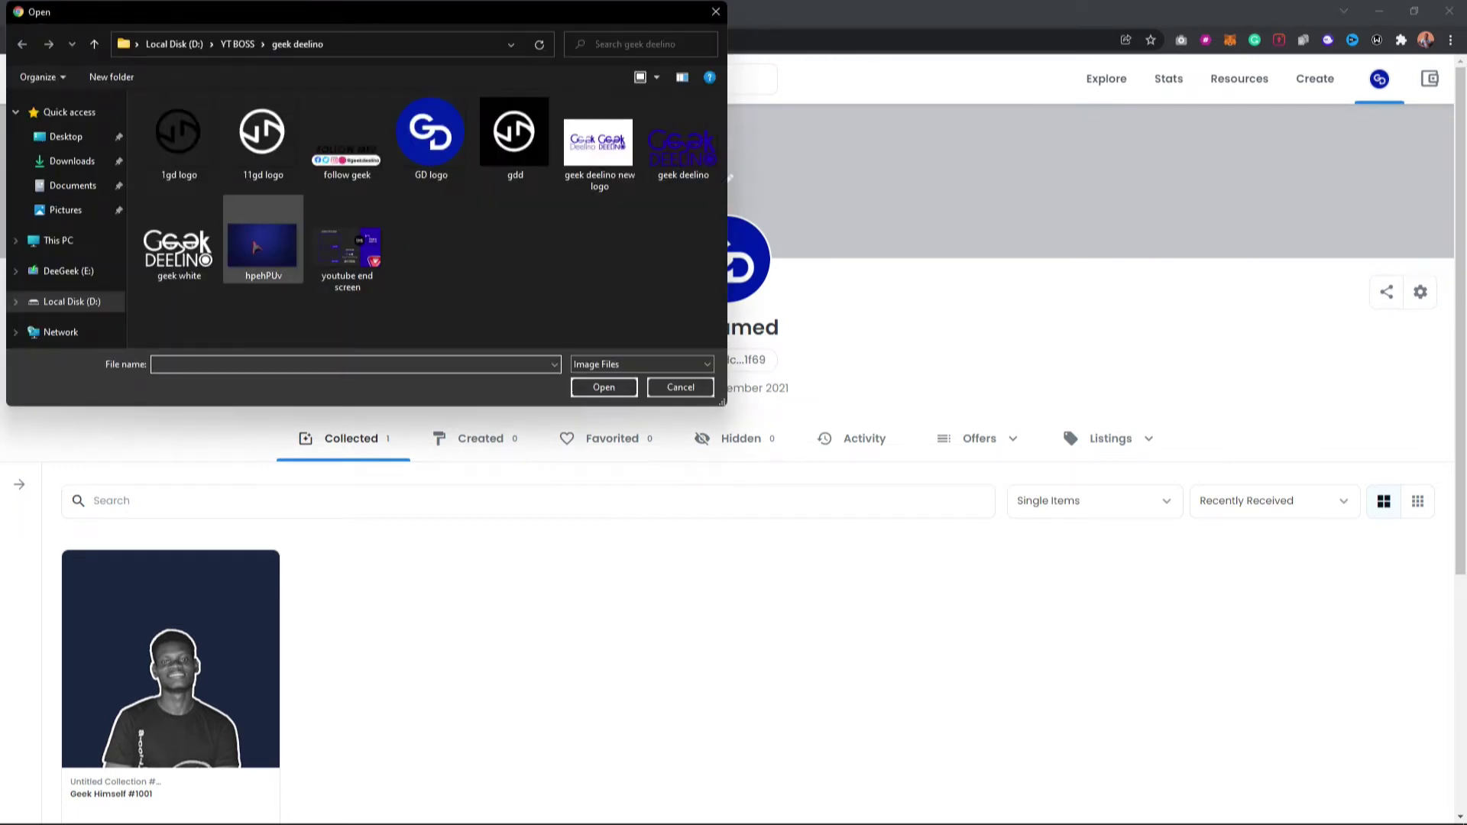
double_click(256, 247)
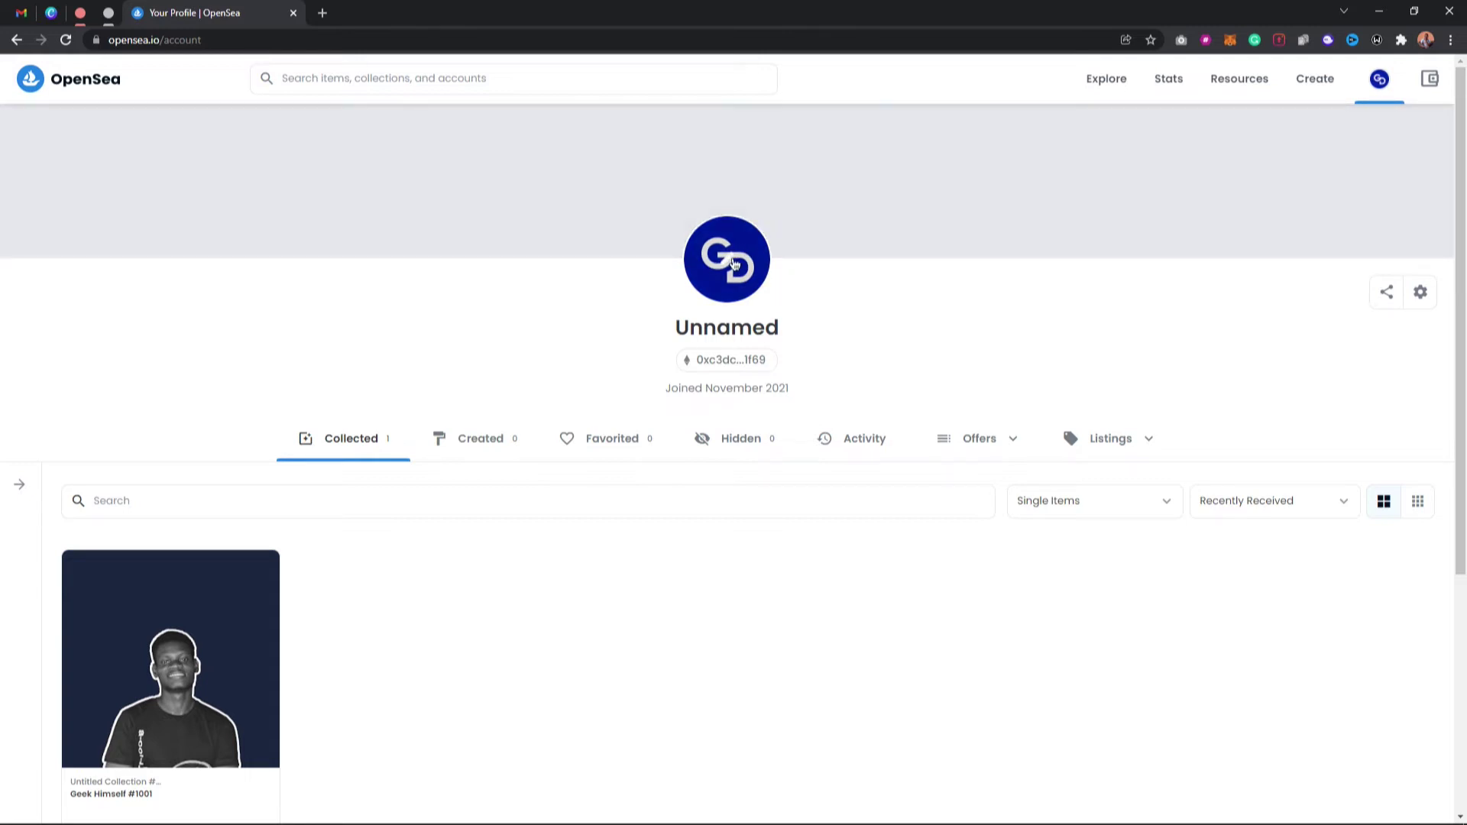
click(732, 262)
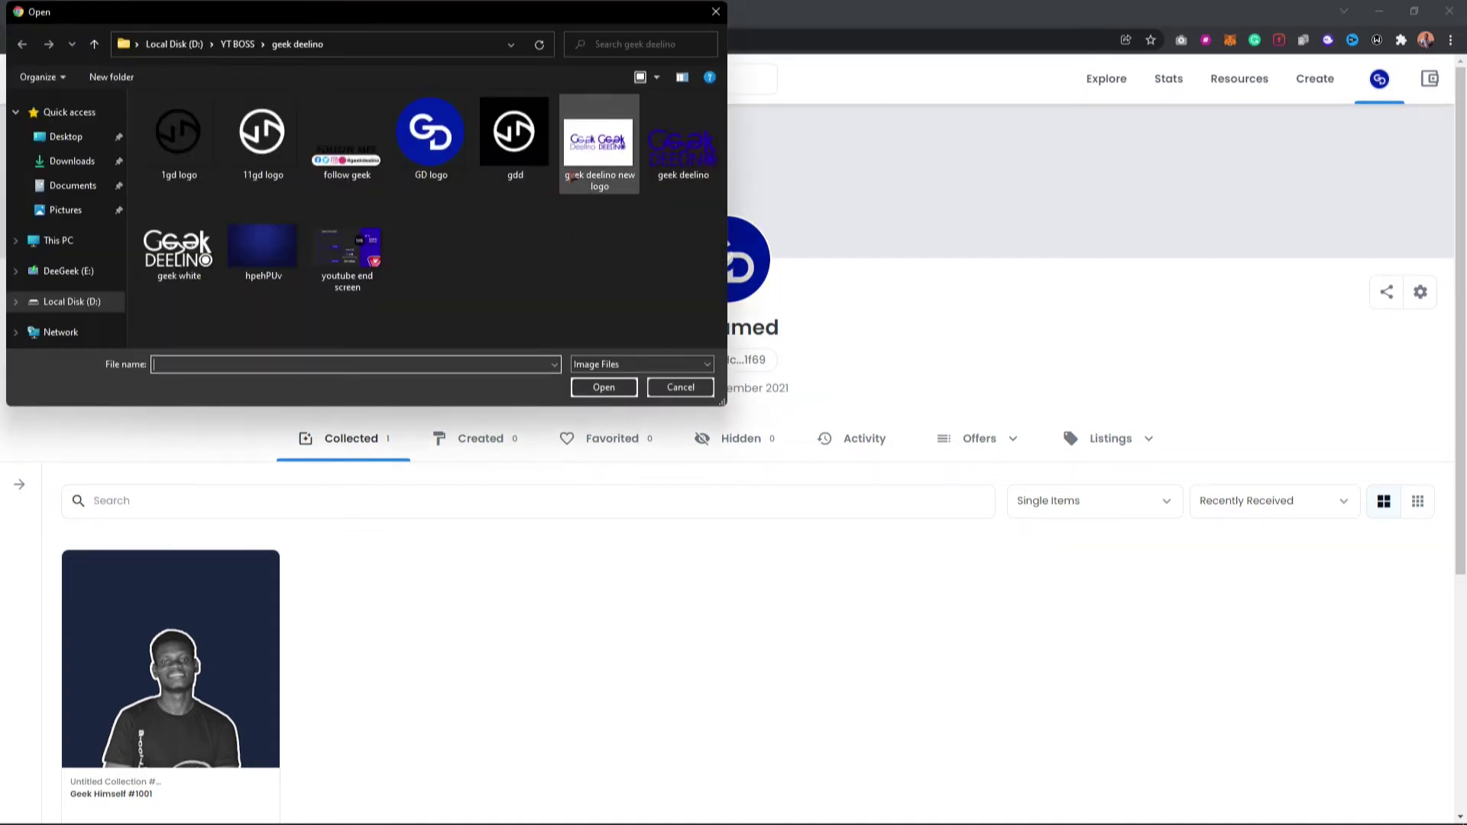
double_click(546, 148)
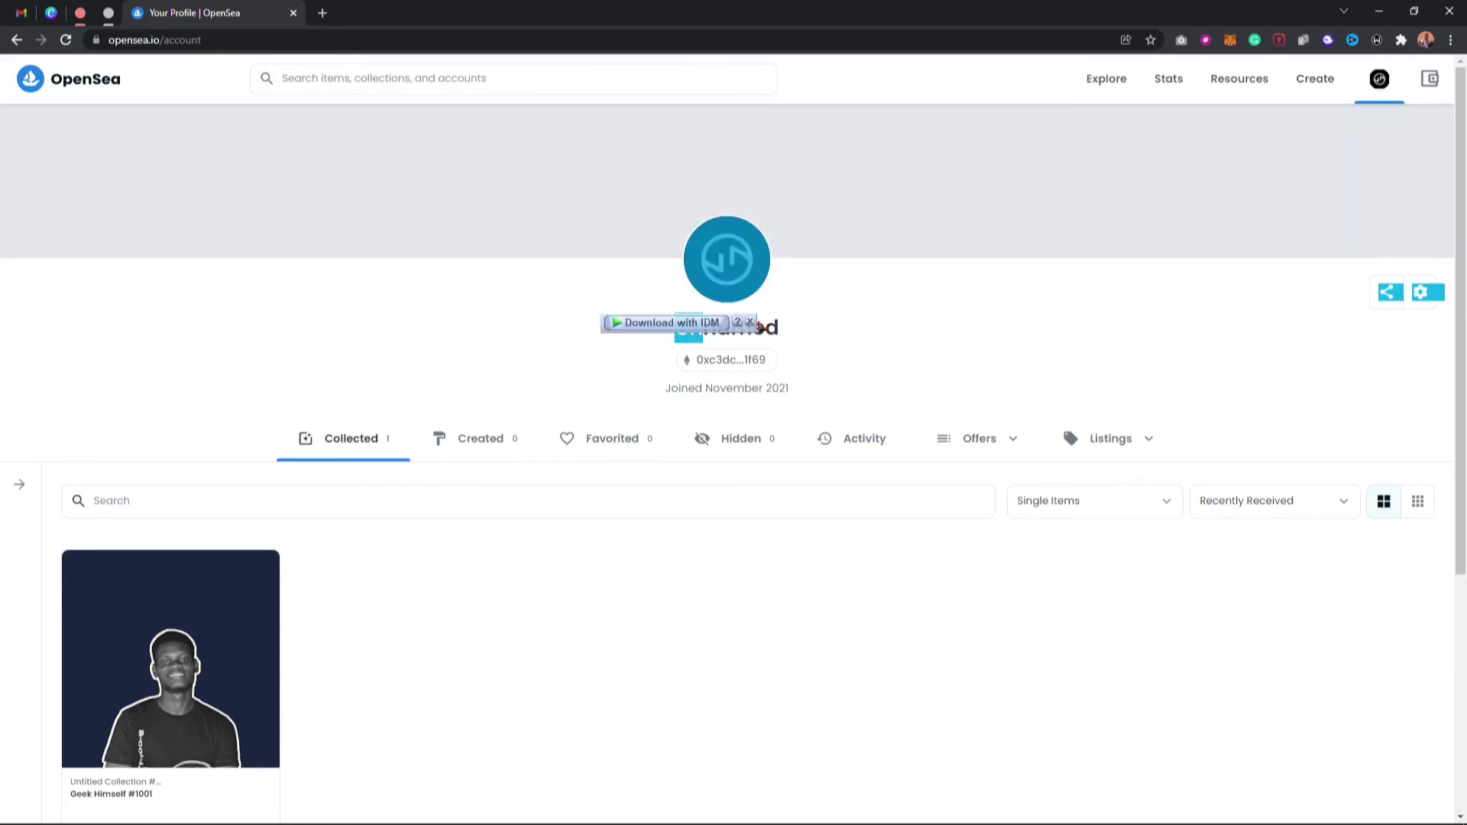
mouse_move(1380, 79)
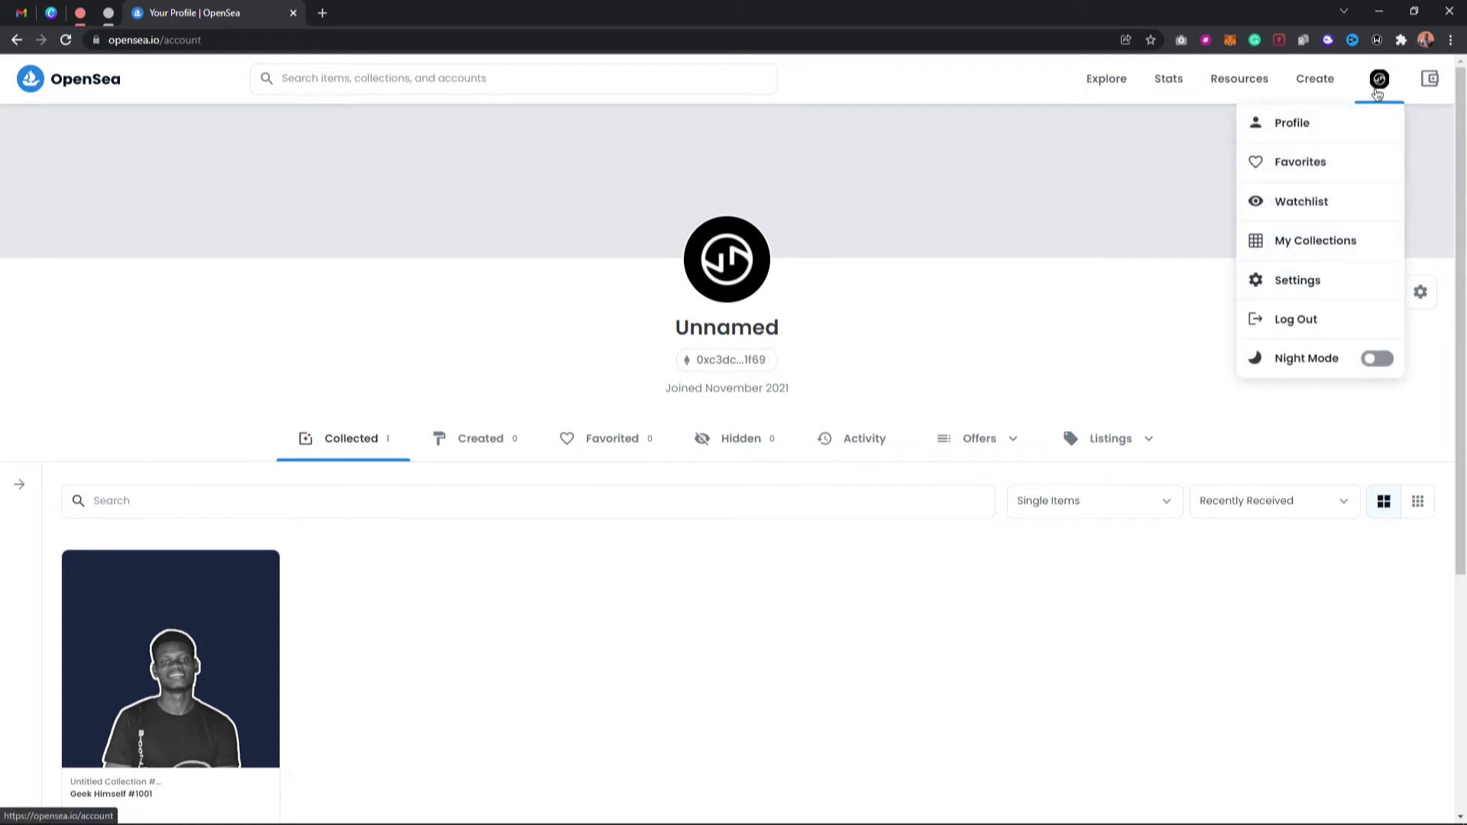
click(1326, 282)
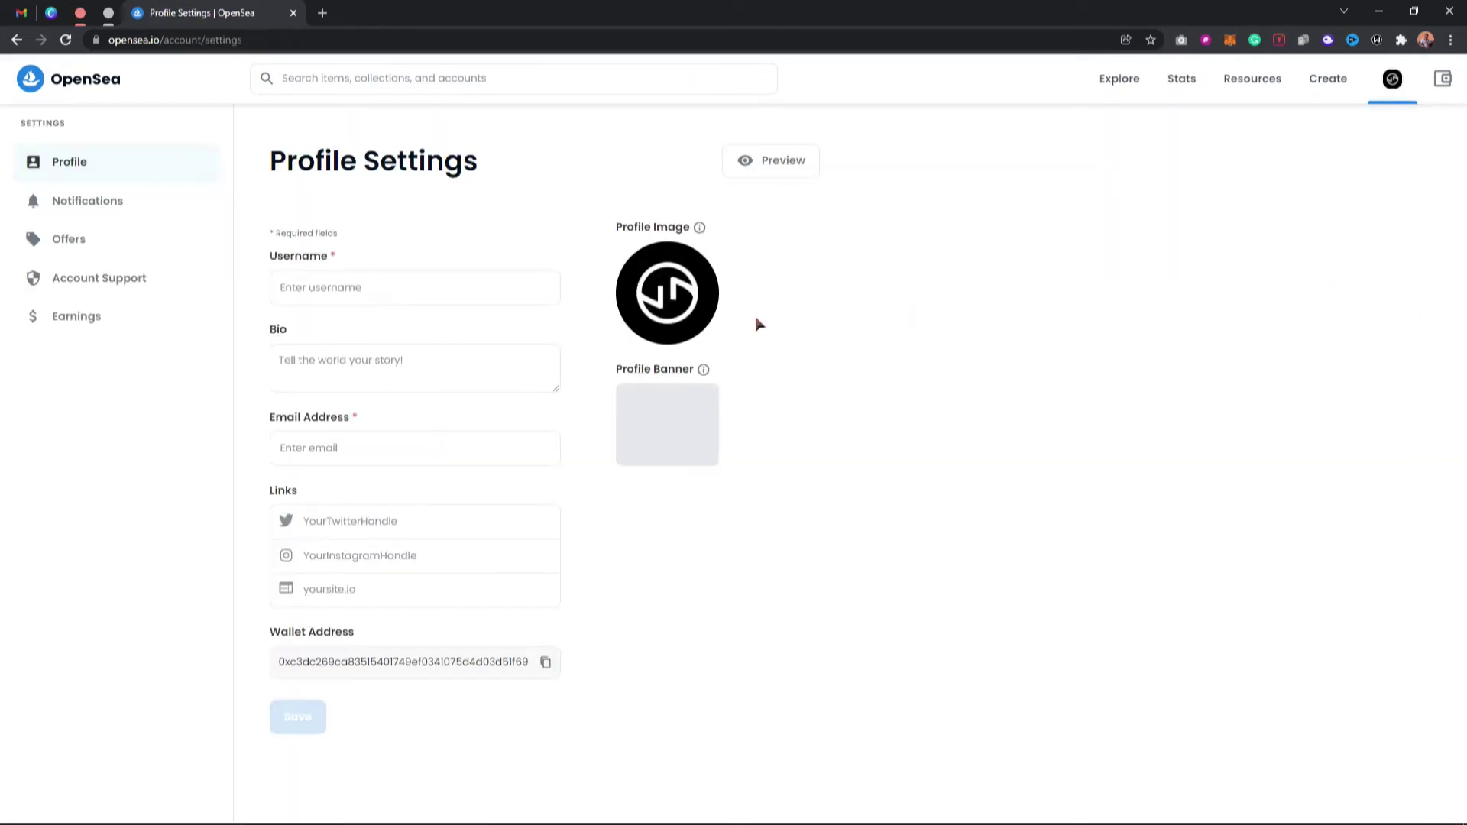
Step: Fill in a username starting with 'Ge', correcting the second word to a capital D
click(388, 298)
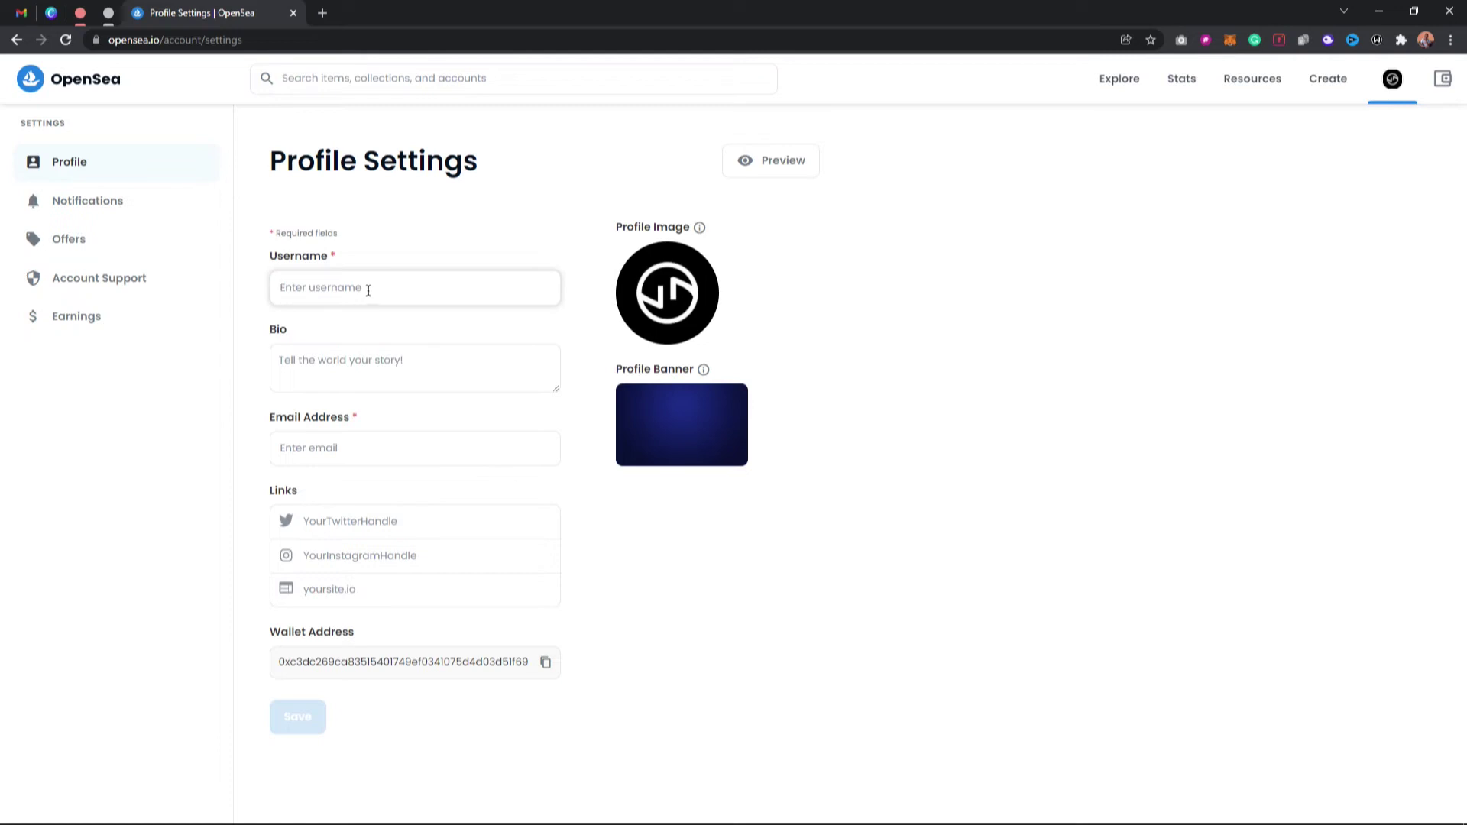
text(Geekdeelino)
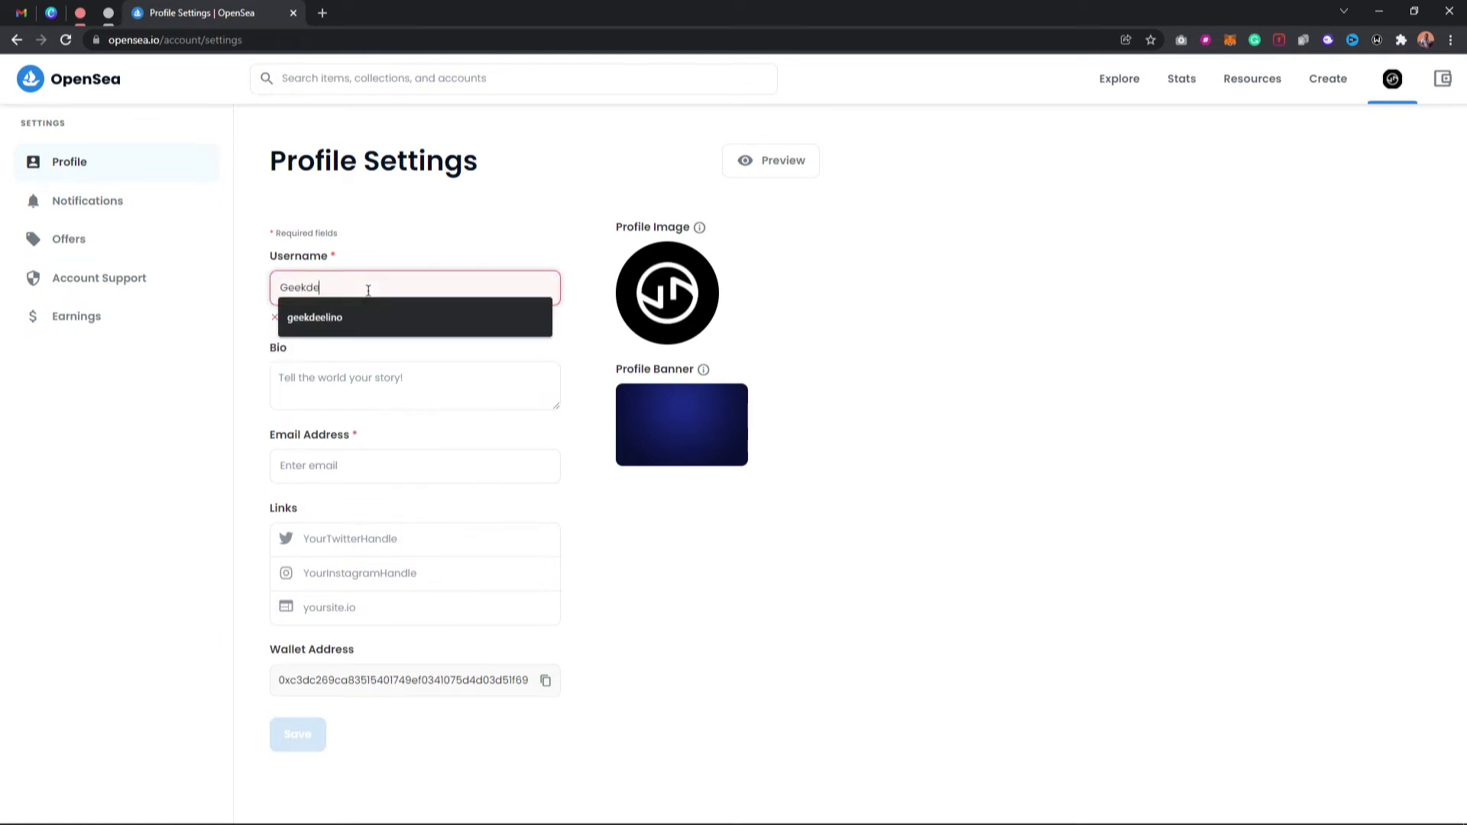
click(316, 285)
key(BackSpace)
text(D)
click(383, 240)
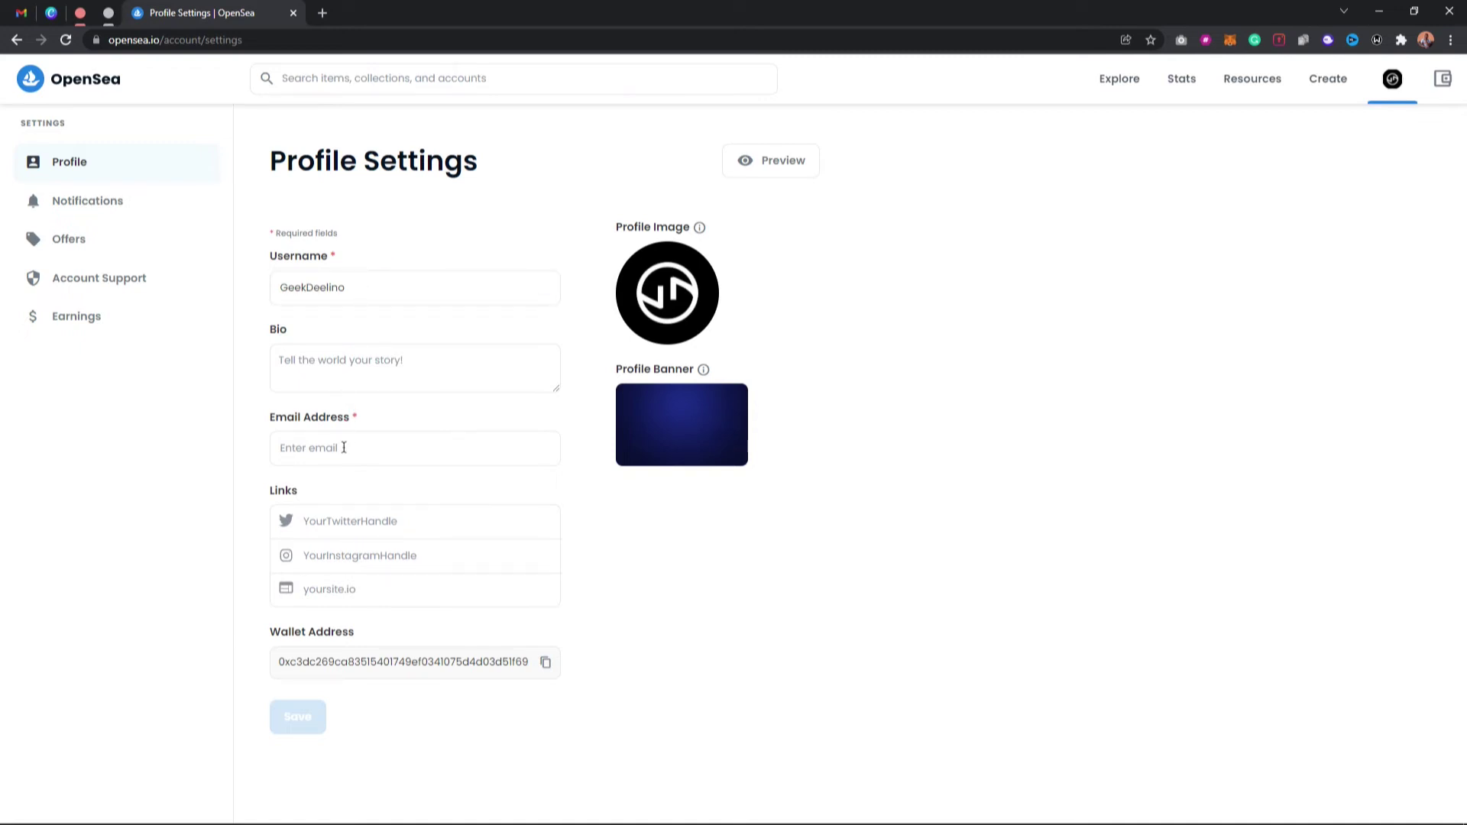
Step: Enter 'geekde' handles for Twitter and Instagram, removing the leading @ from the Twitter one
click(360, 526)
text(@)
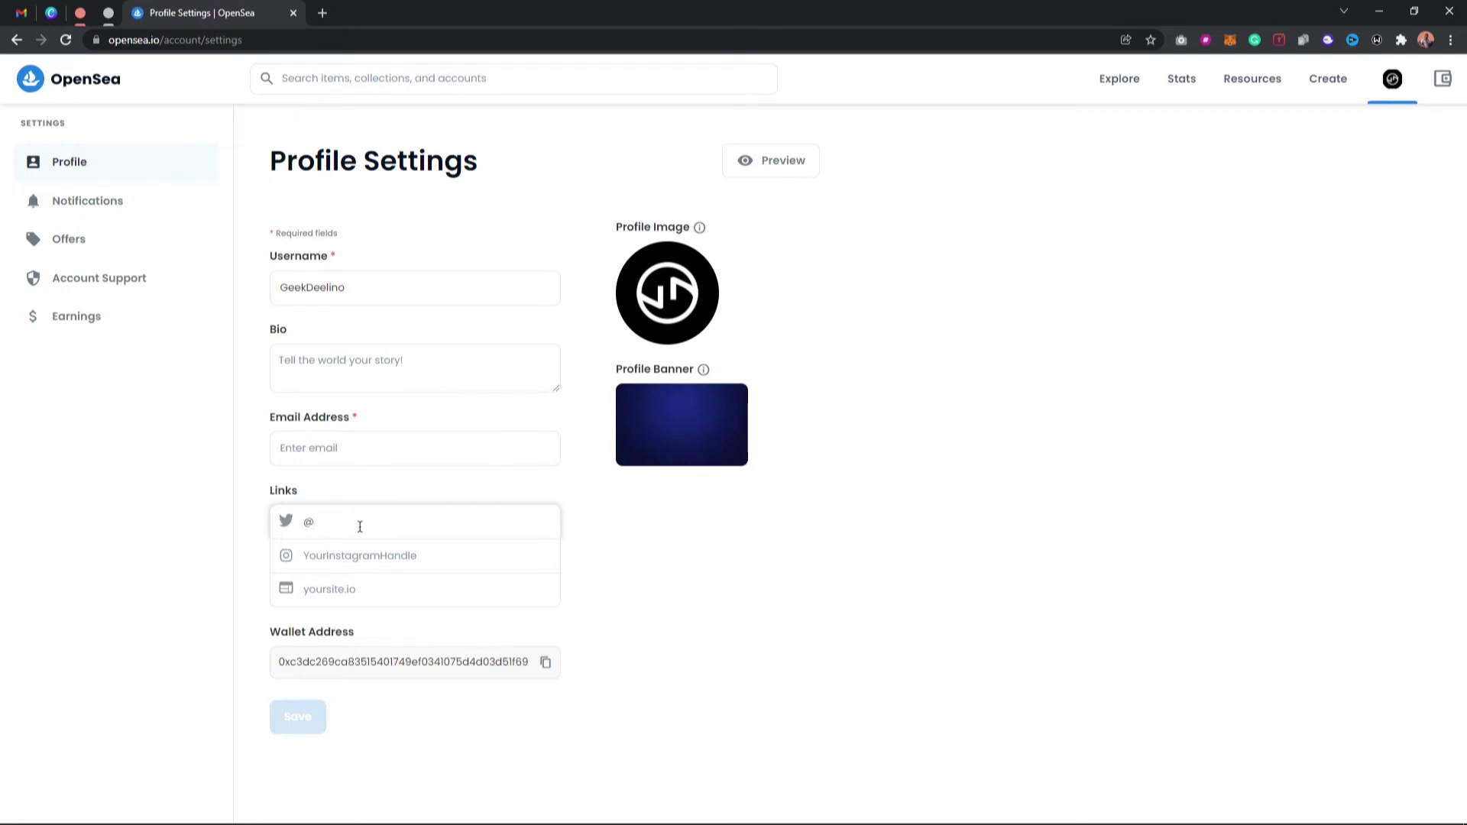
text(geekdeelino)
key(Tab)
text(geekde)
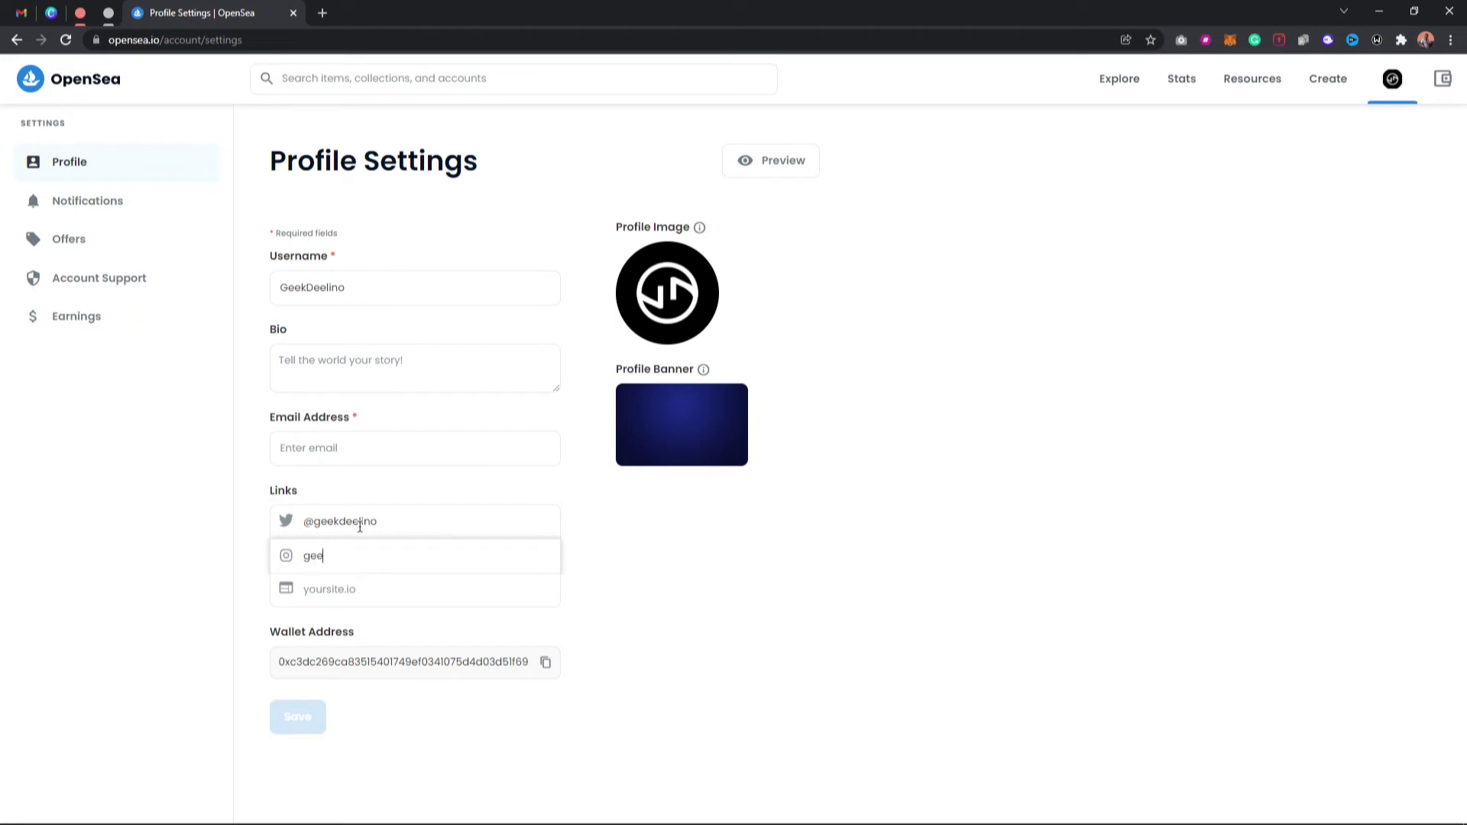
click(314, 522)
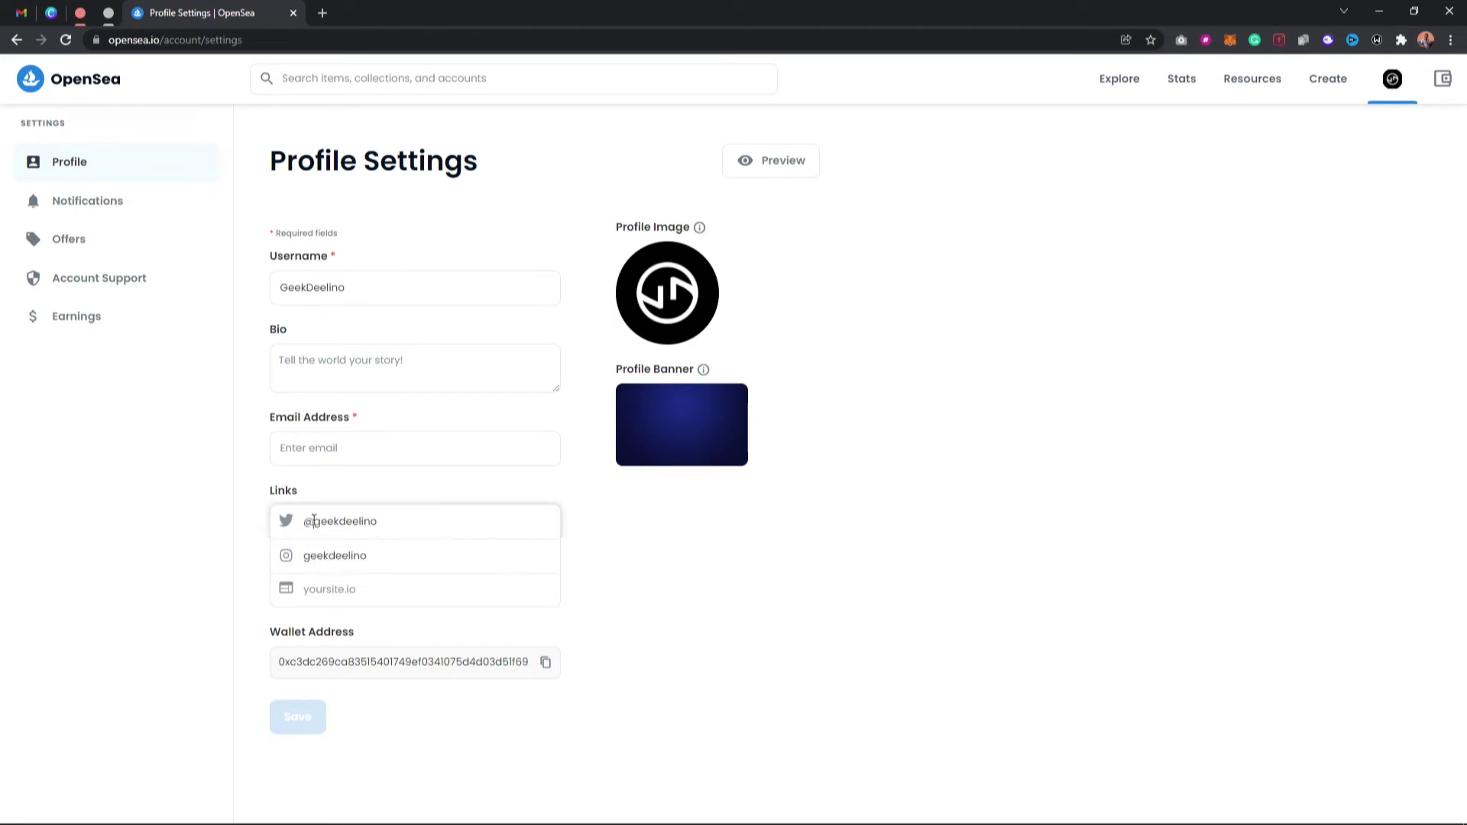
key(BackSpace)
click(393, 493)
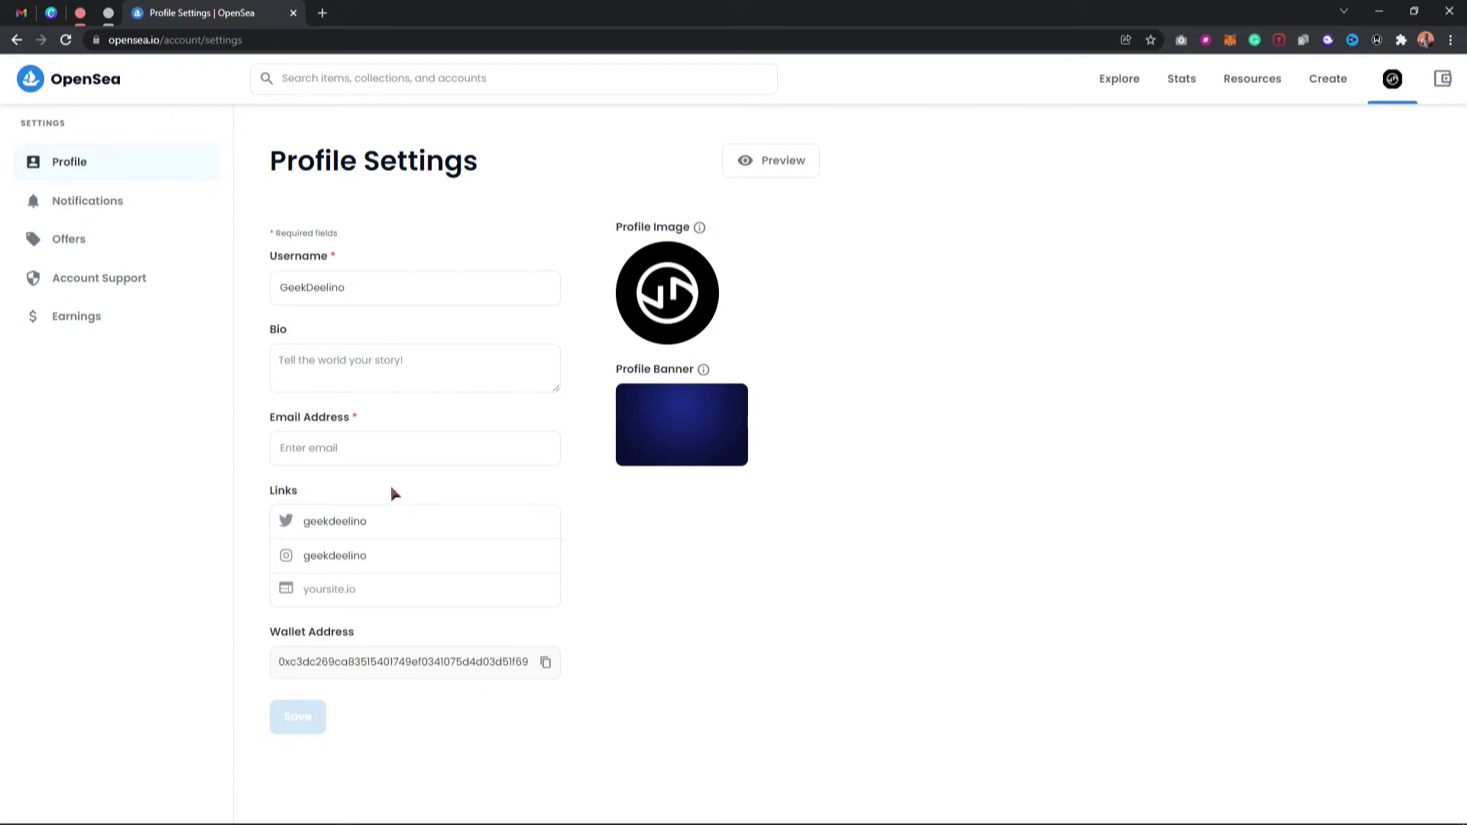
Step: Clear both the Twitter and Instagram handle fields
click(358, 286)
click(398, 246)
click(343, 589)
click(318, 520)
key(ctrl+a)
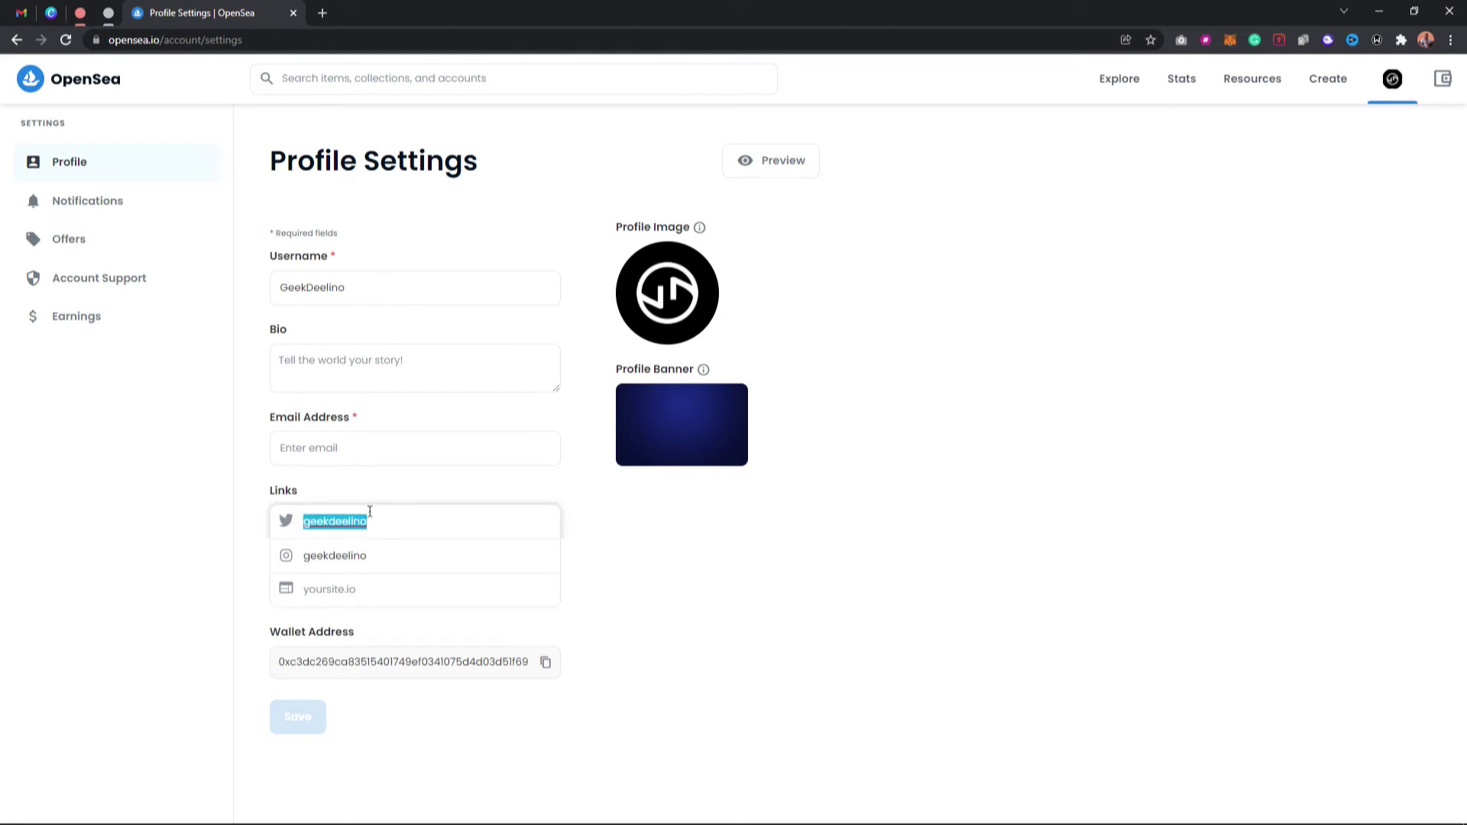
key(BackSpace)
key(Tab)
key(BackSpace)
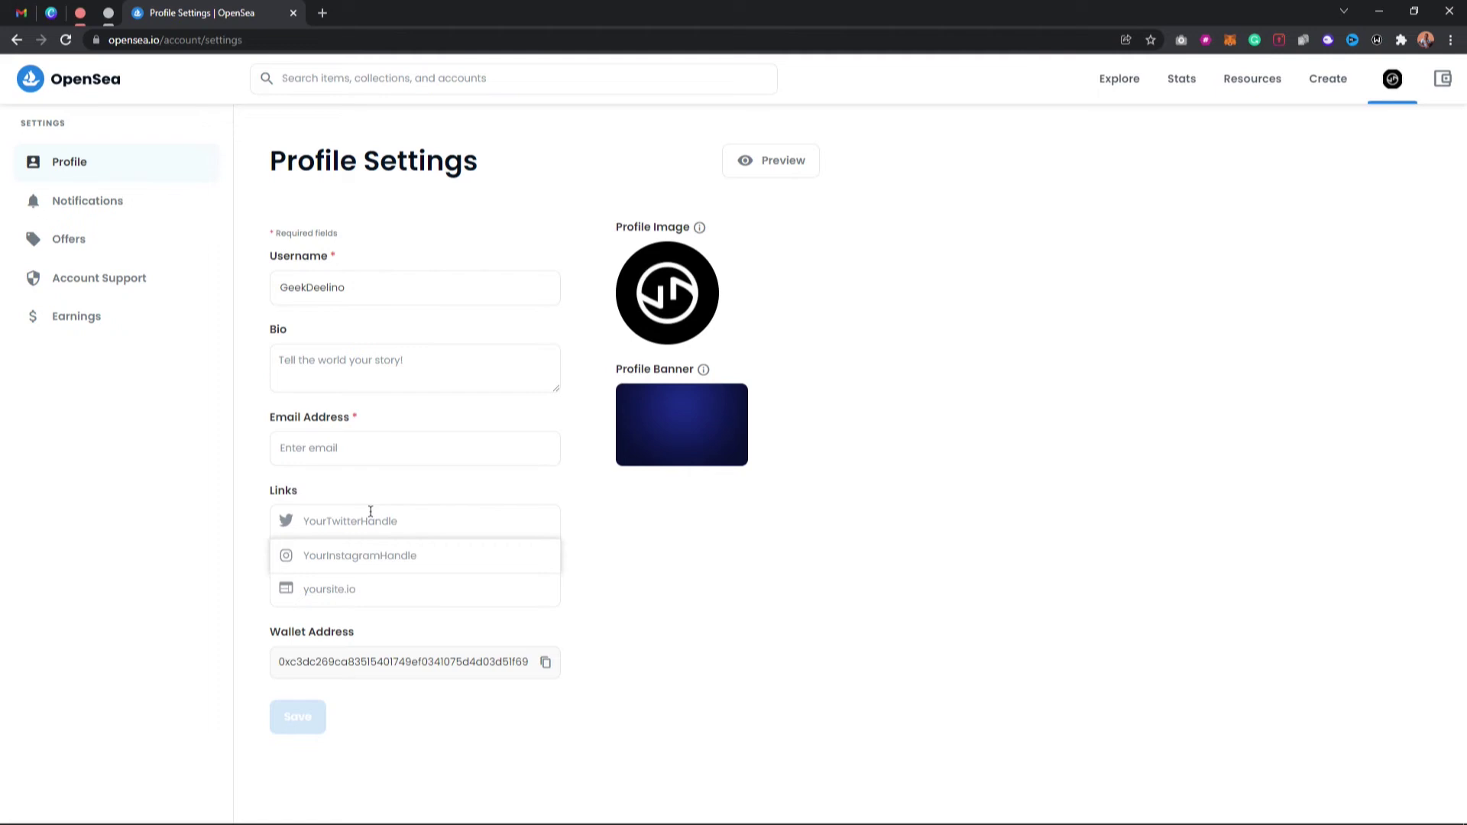
Step: Retype the username, settling on GeekDeelino
click(283, 461)
click(399, 282)
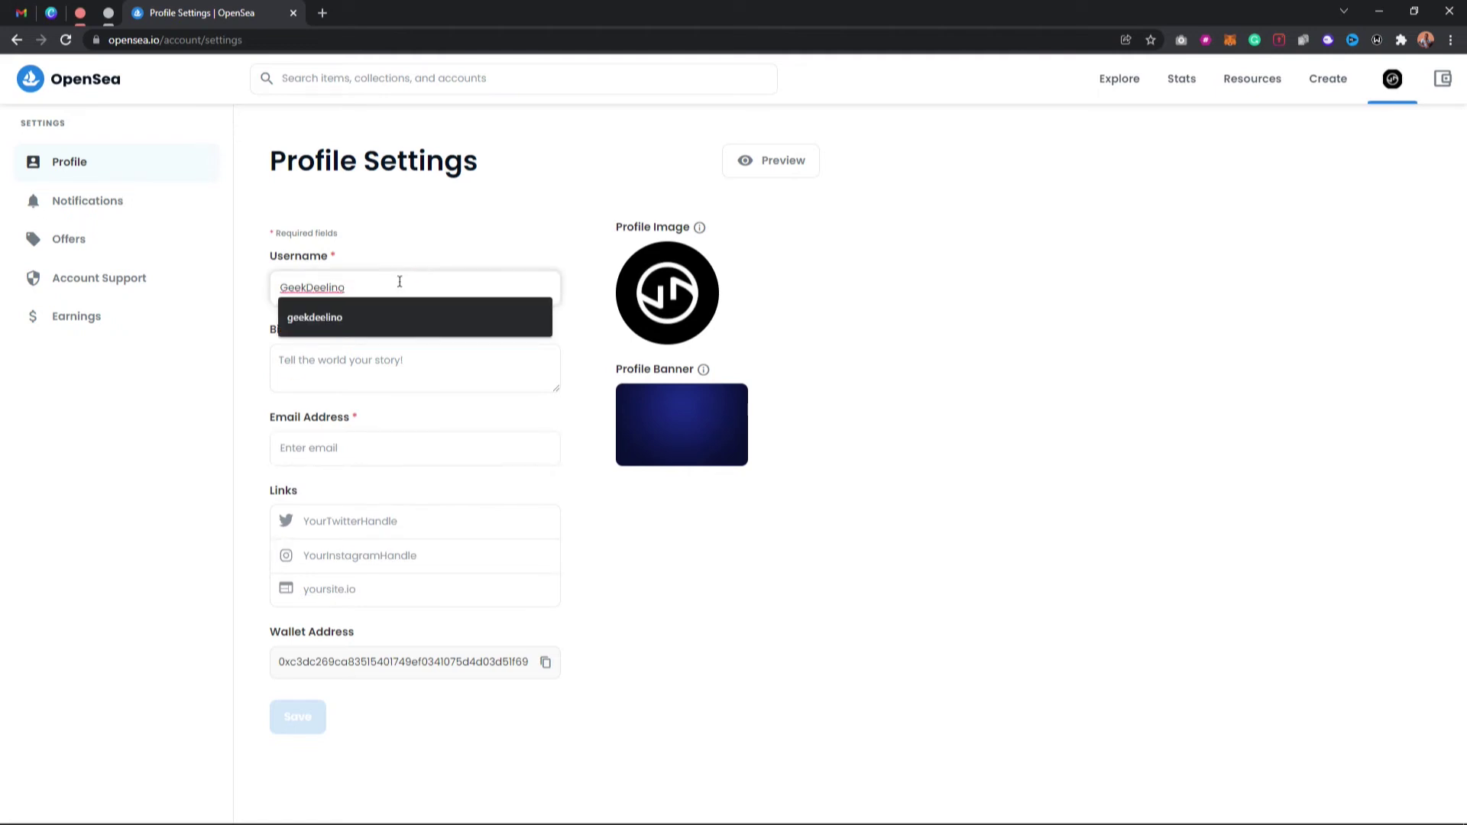
click(397, 245)
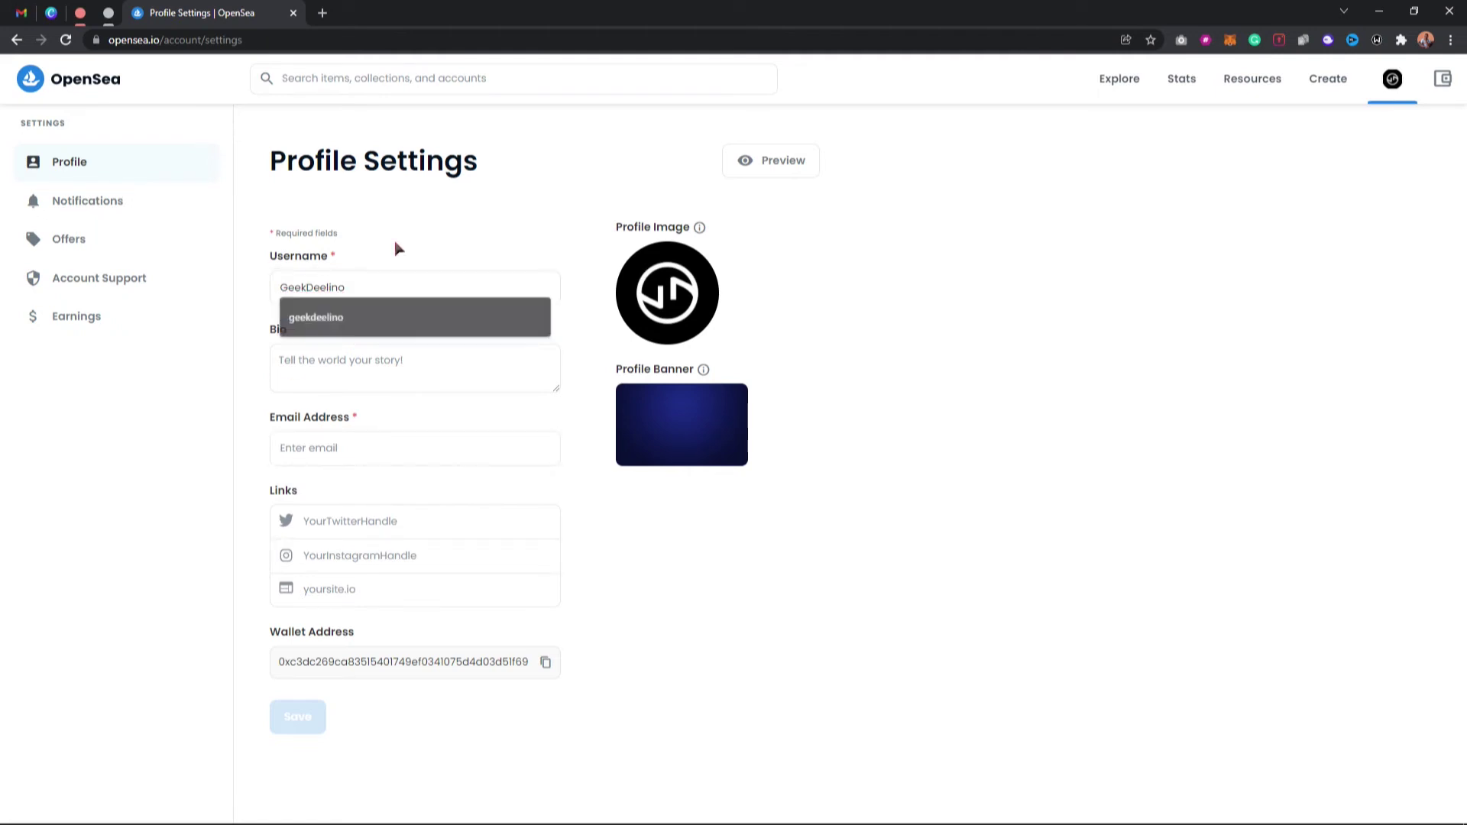
click(331, 290)
double_click(346, 287)
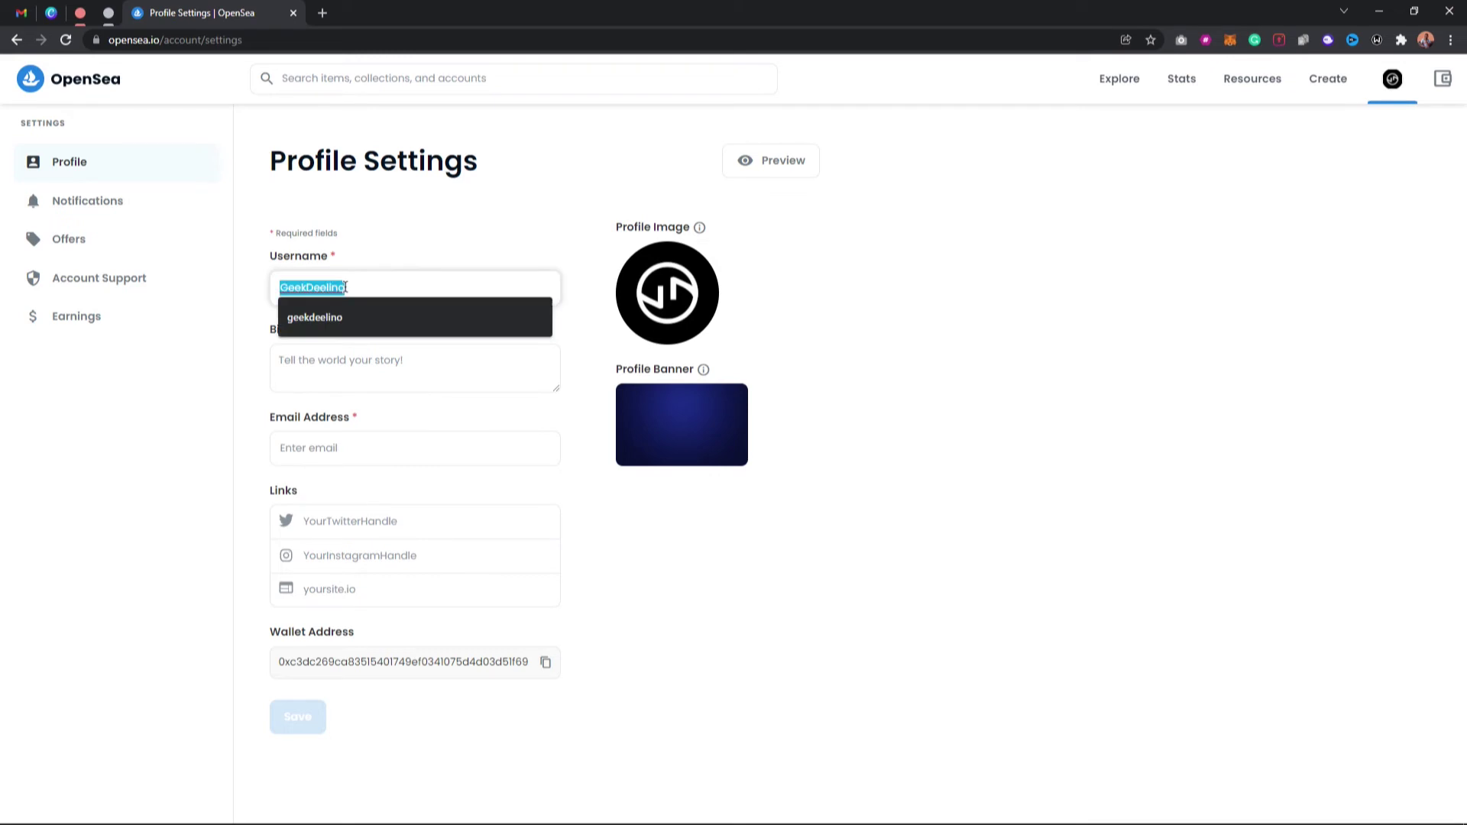
text(geekdeelino)
click(385, 264)
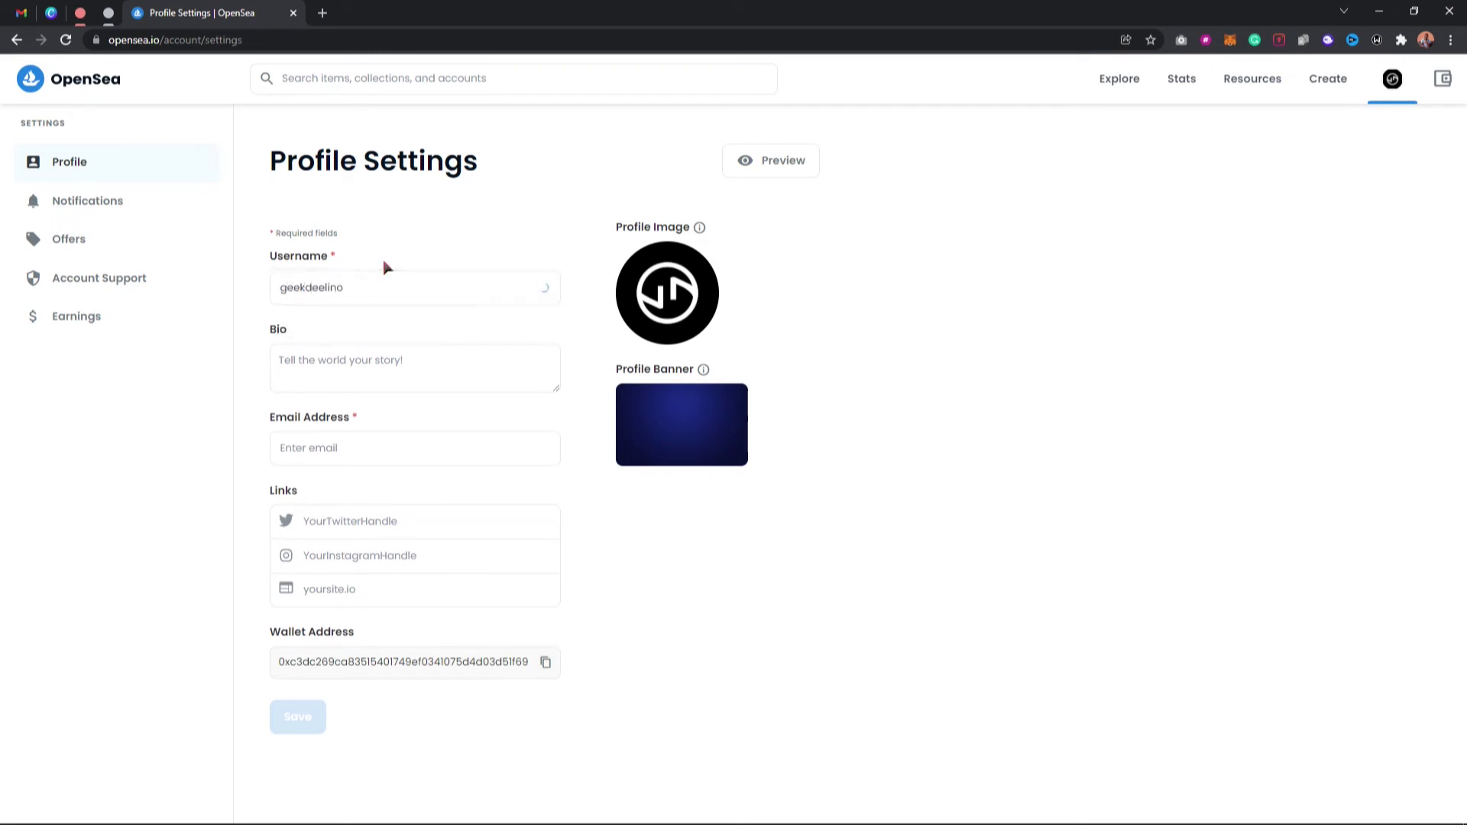
click(385, 266)
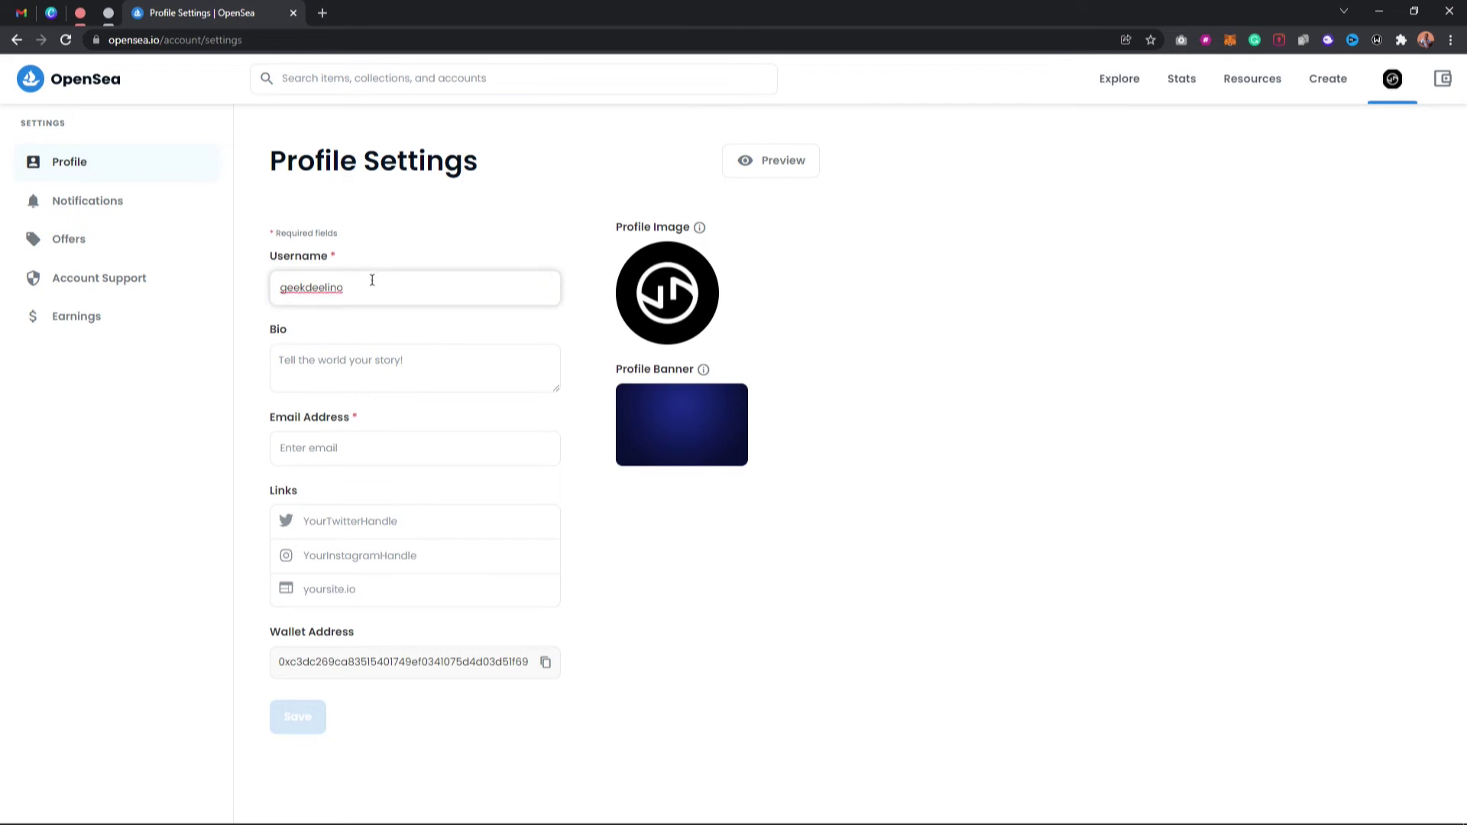
key(ctrl+a)
text(GeekDee)
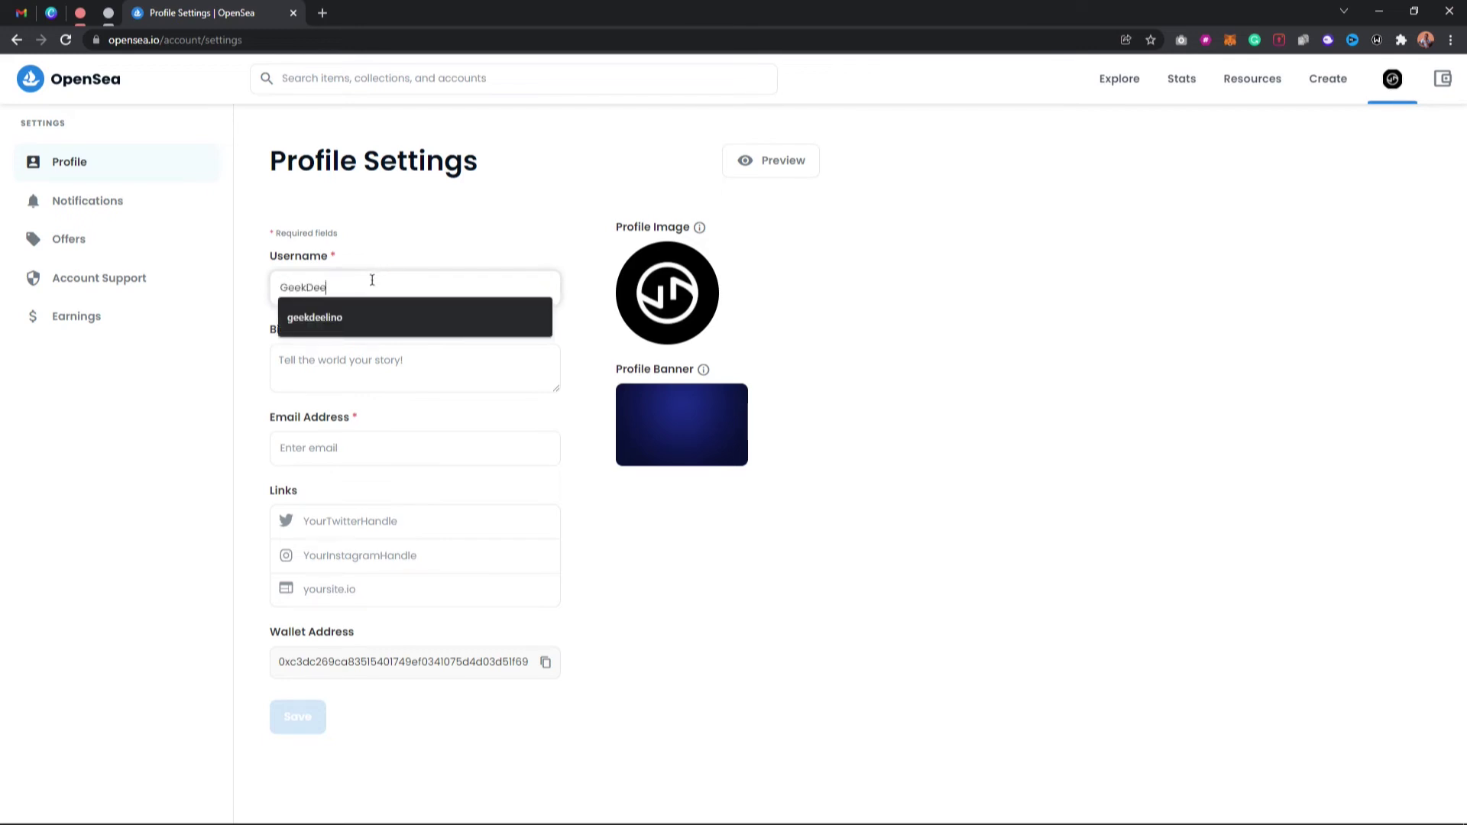
click(431, 247)
Step: Open the public profile in a new tab and compare it against the Profile Settings tab
mouse_move(1393, 79)
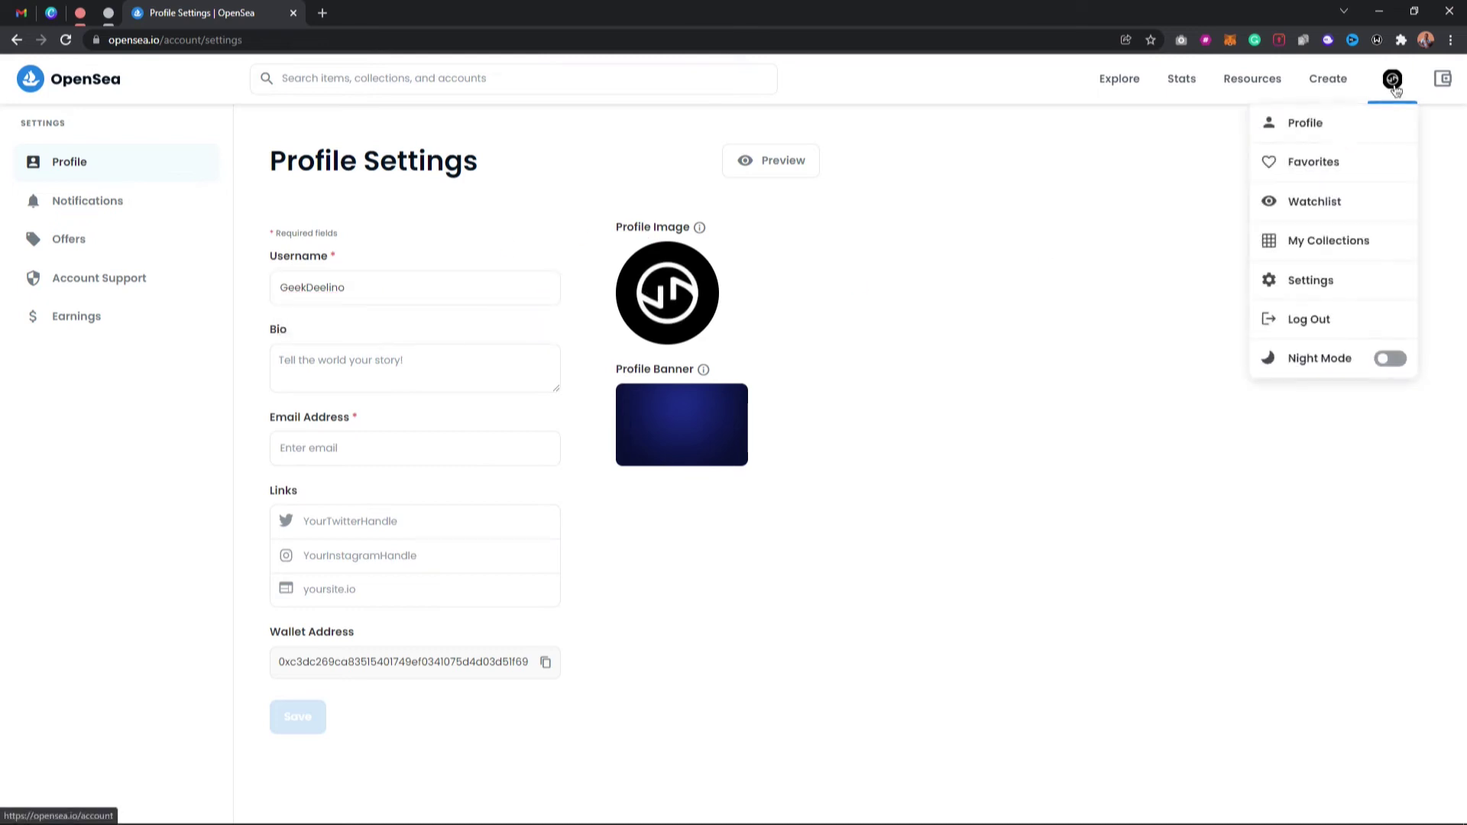
right_click(1340, 134)
click(1368, 142)
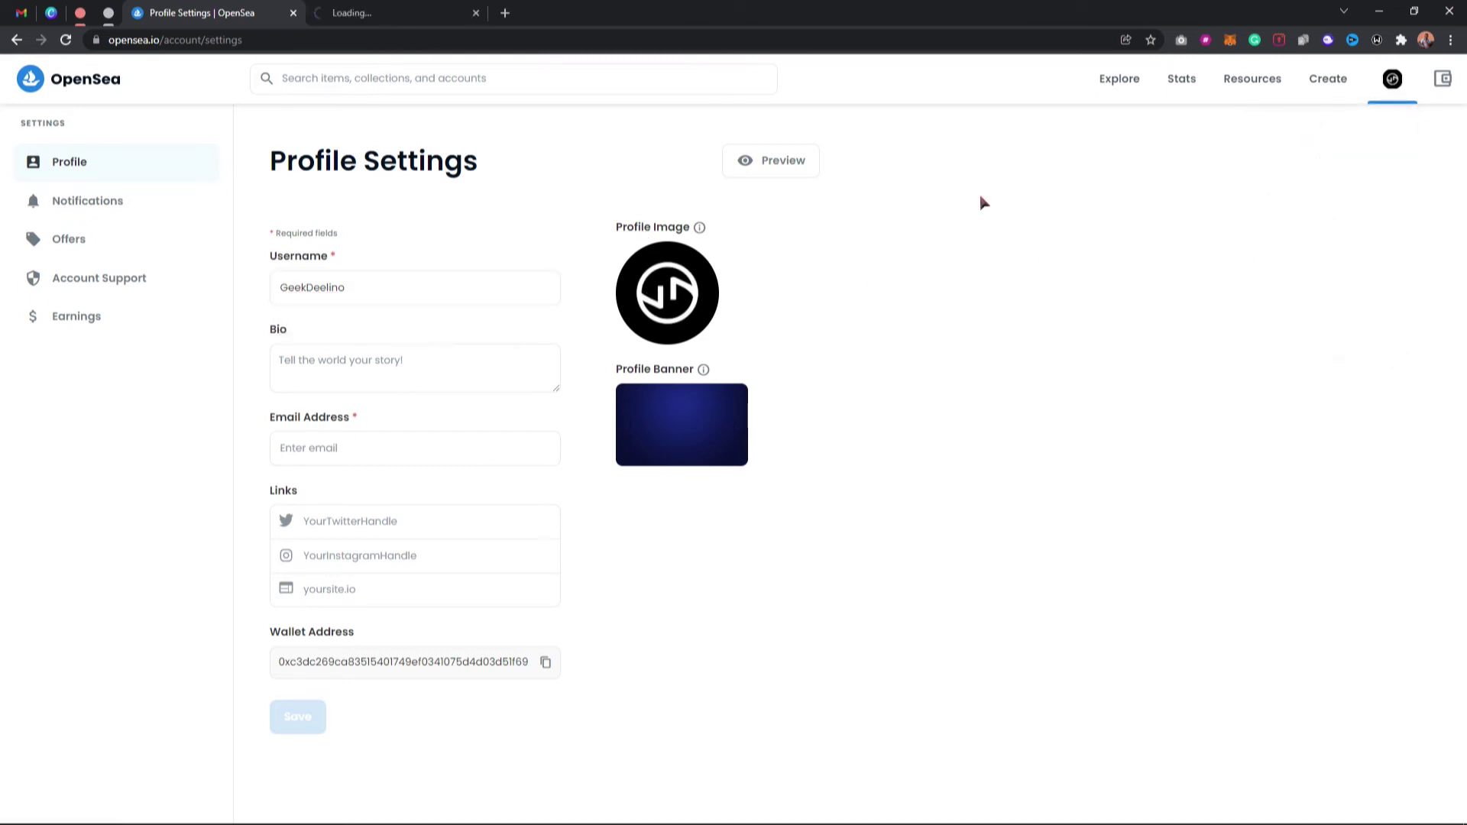
click(360, 16)
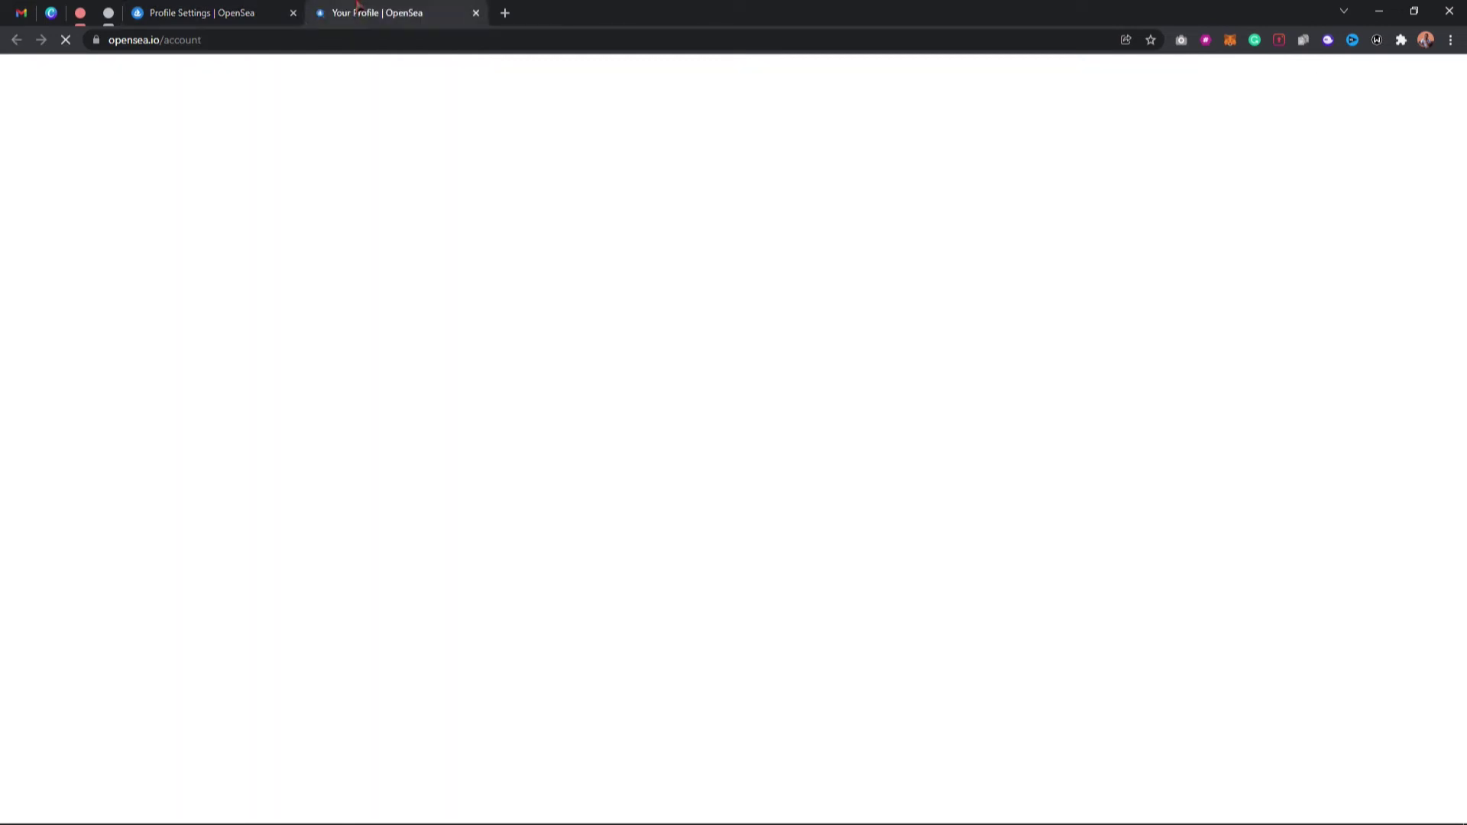
click(262, 6)
click(357, 9)
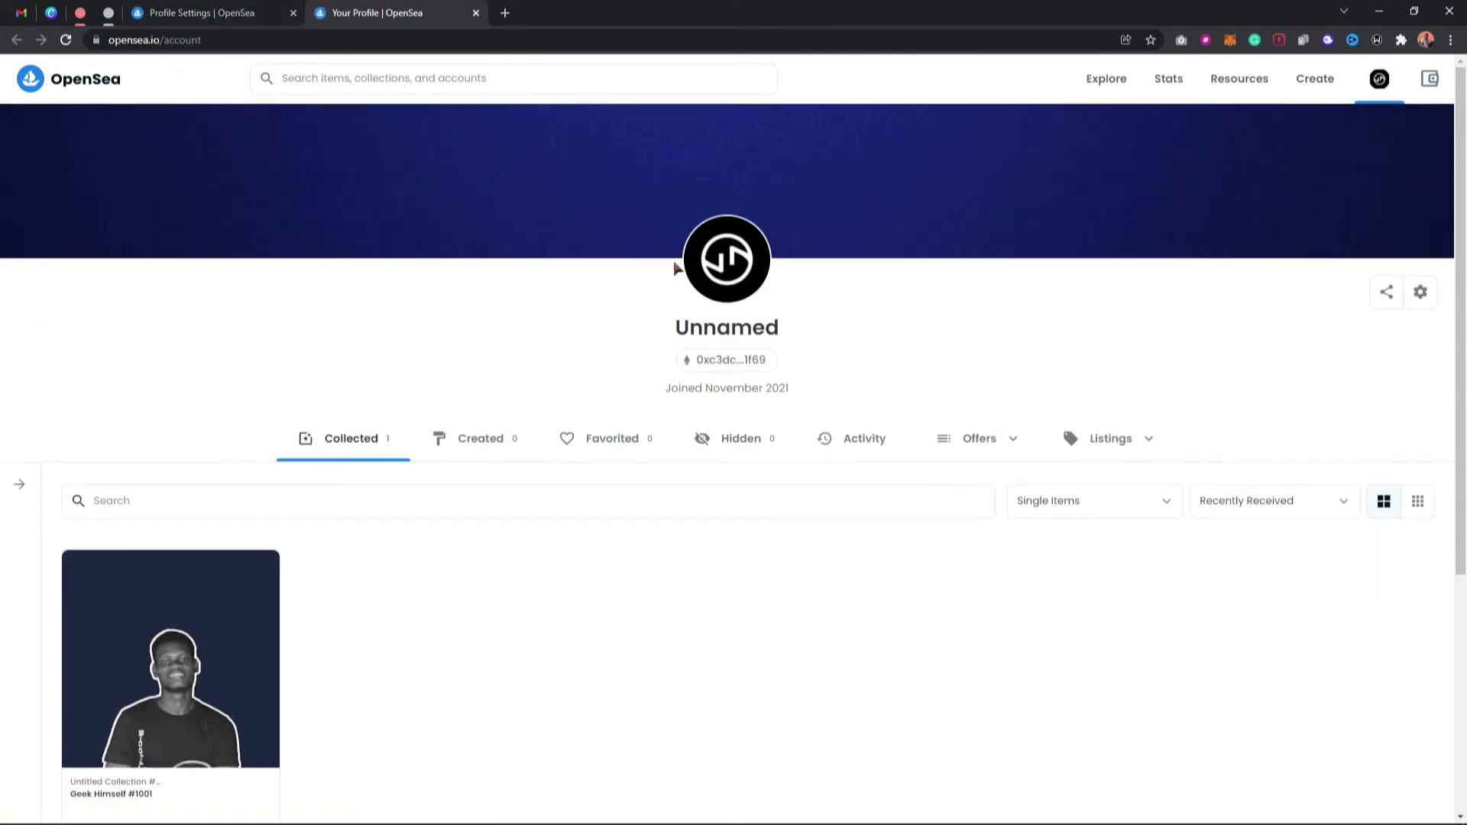
click(201, 6)
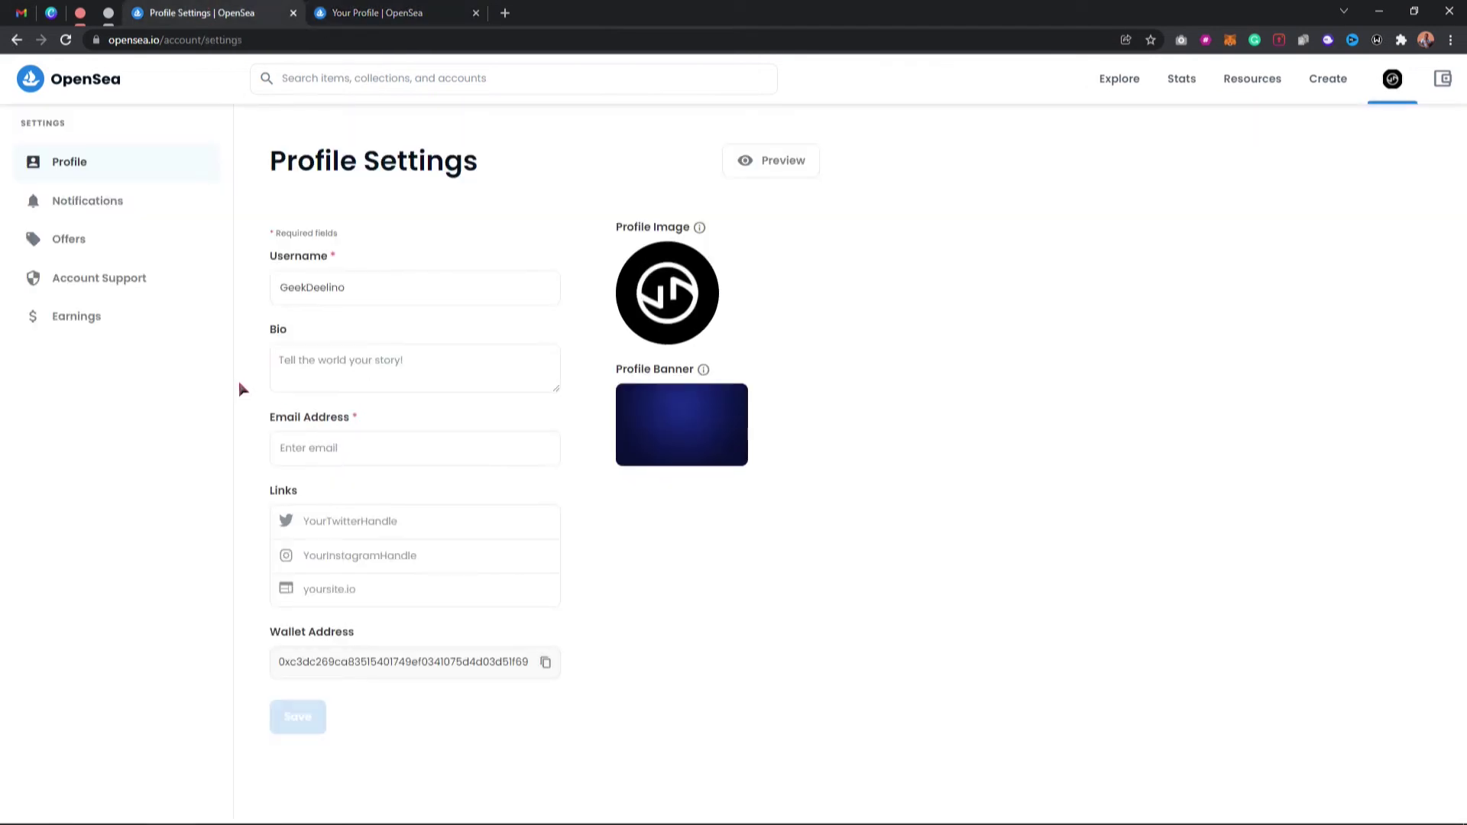
click(377, 13)
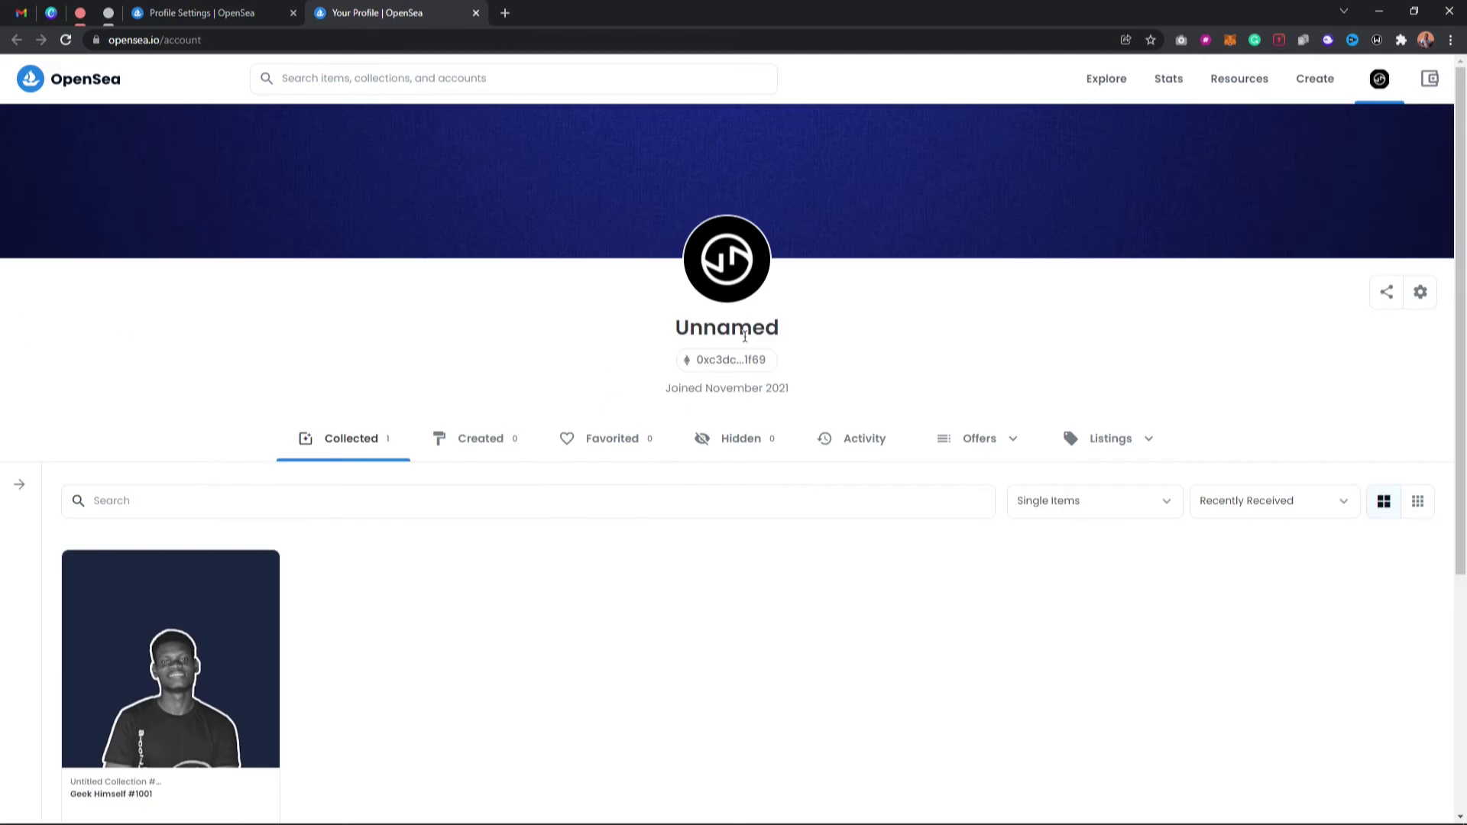
click(264, 8)
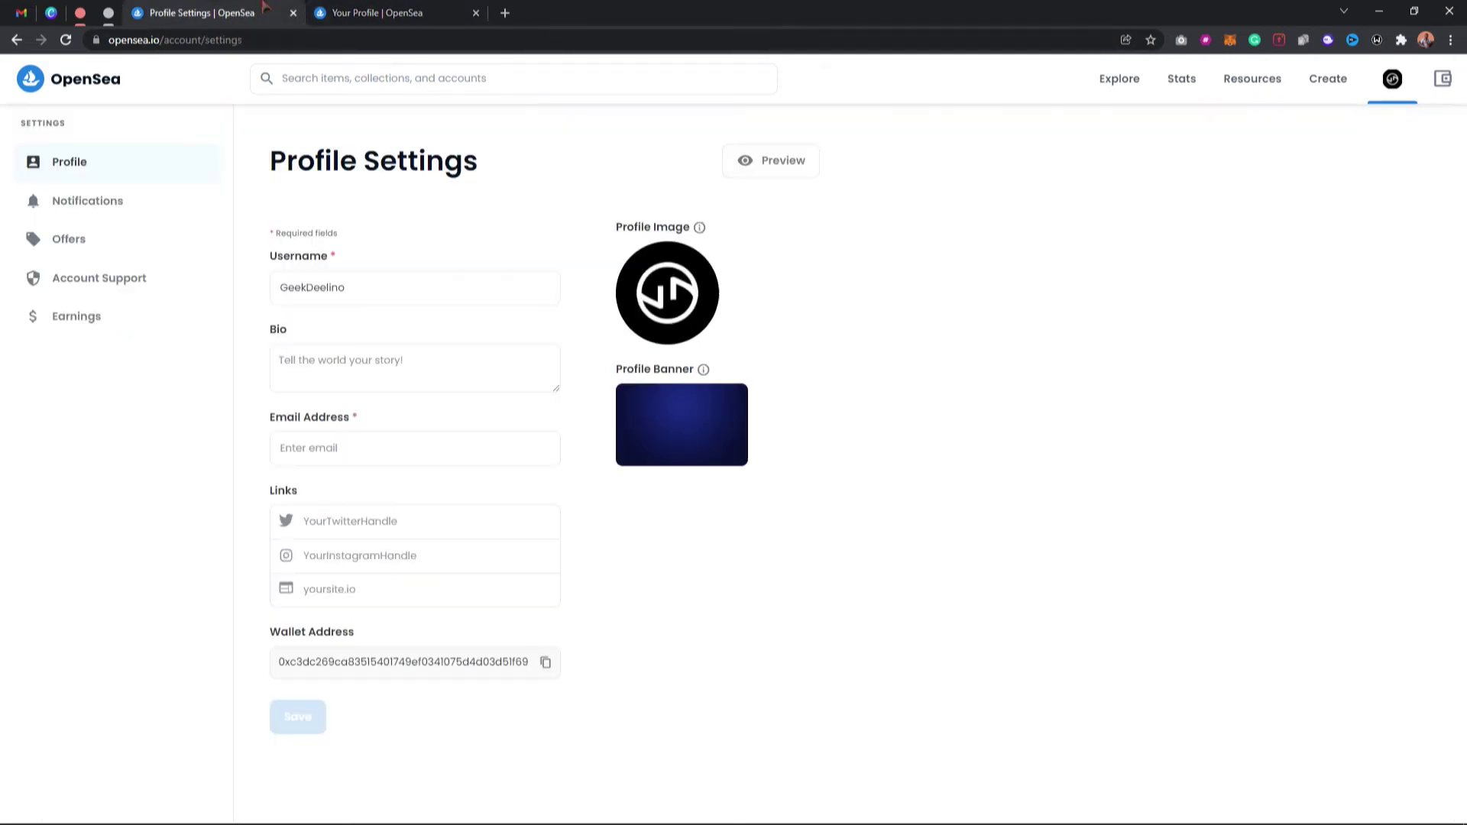
click(352, 293)
click(333, 367)
Step: Autofill the email, add geekdeelino Twitter and Instagram handles, and save the profile
click(359, 447)
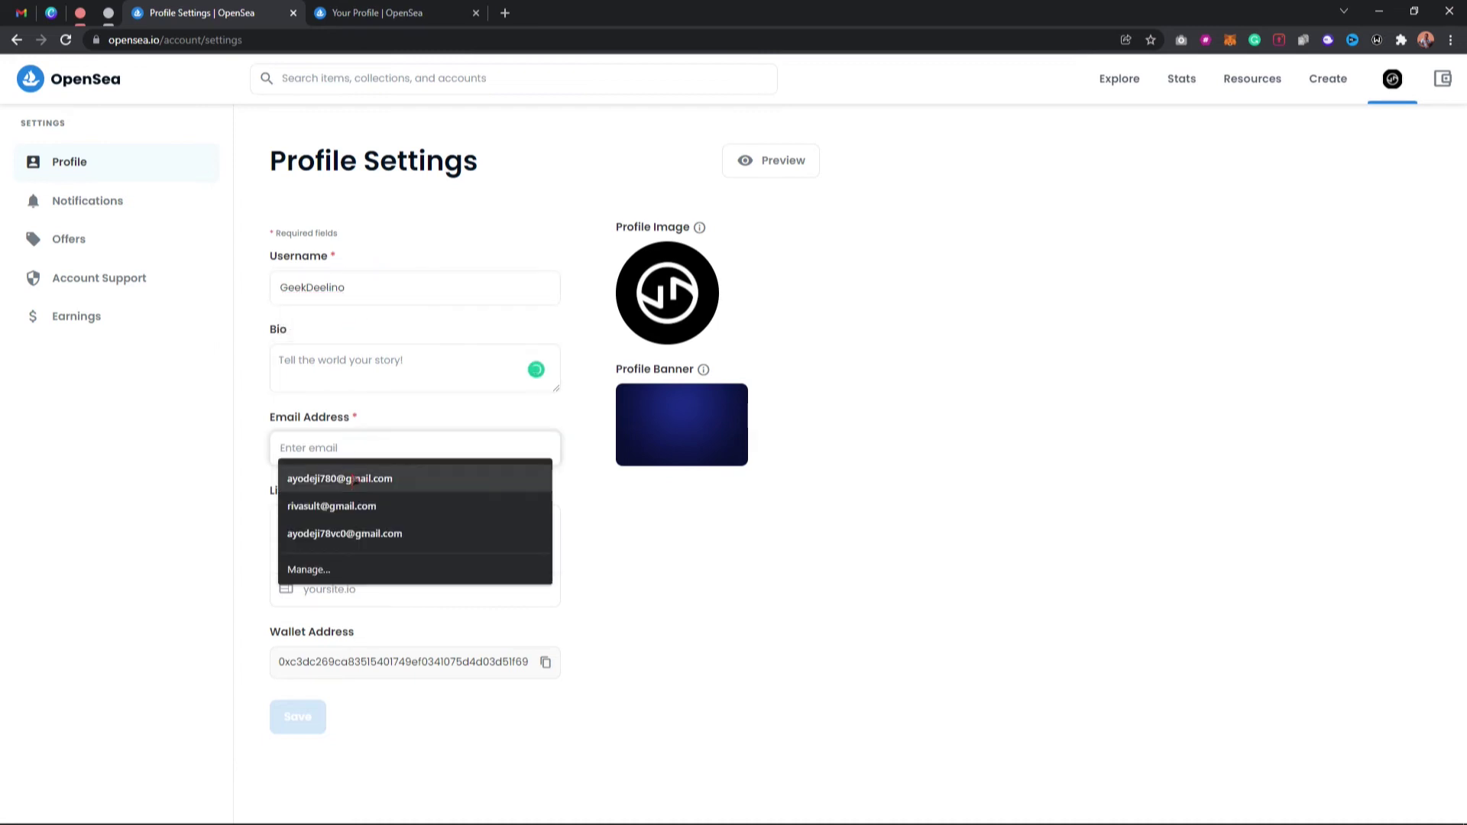
click(359, 477)
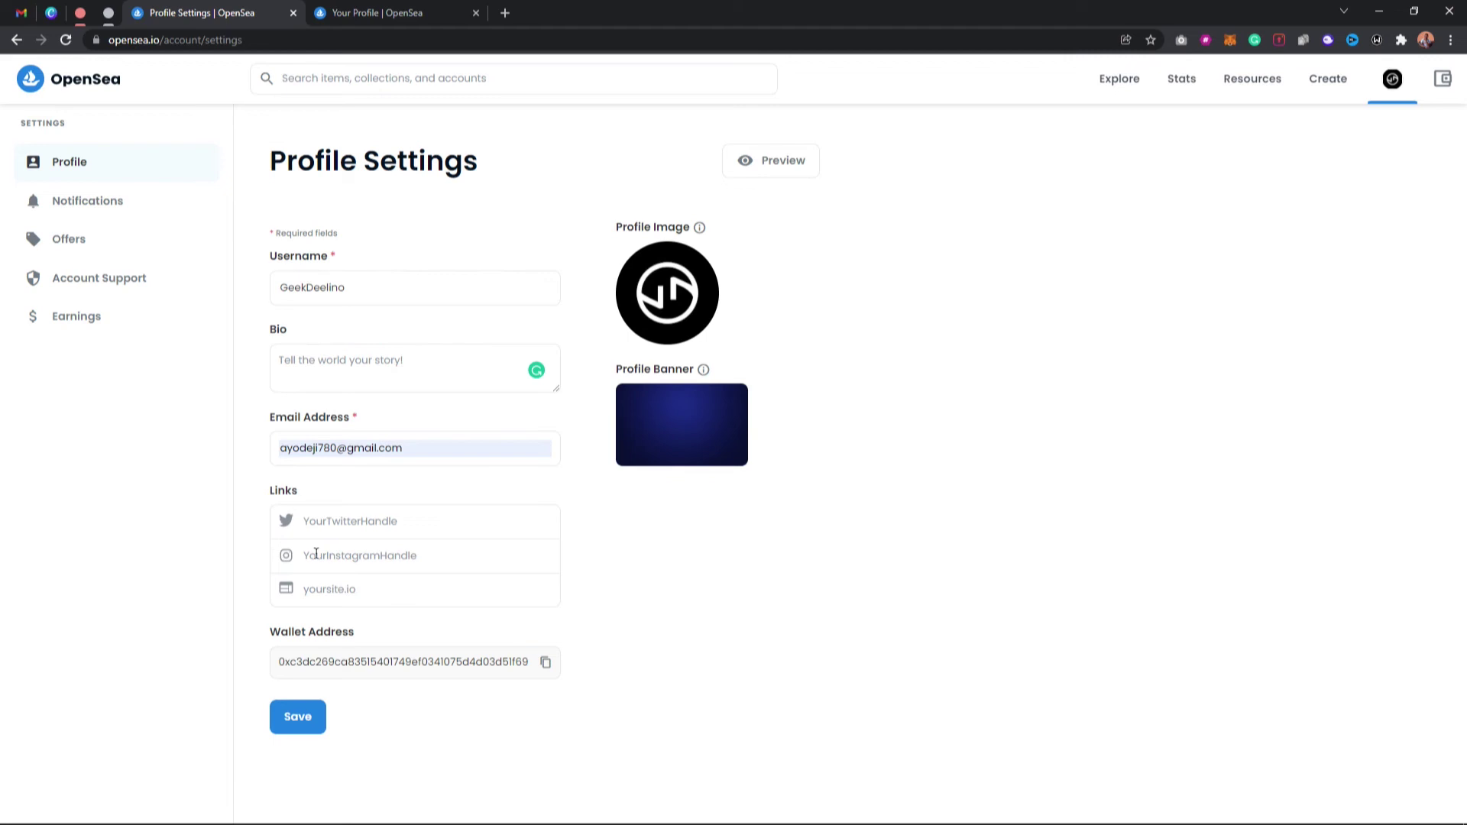
click(345, 523)
text(geek)
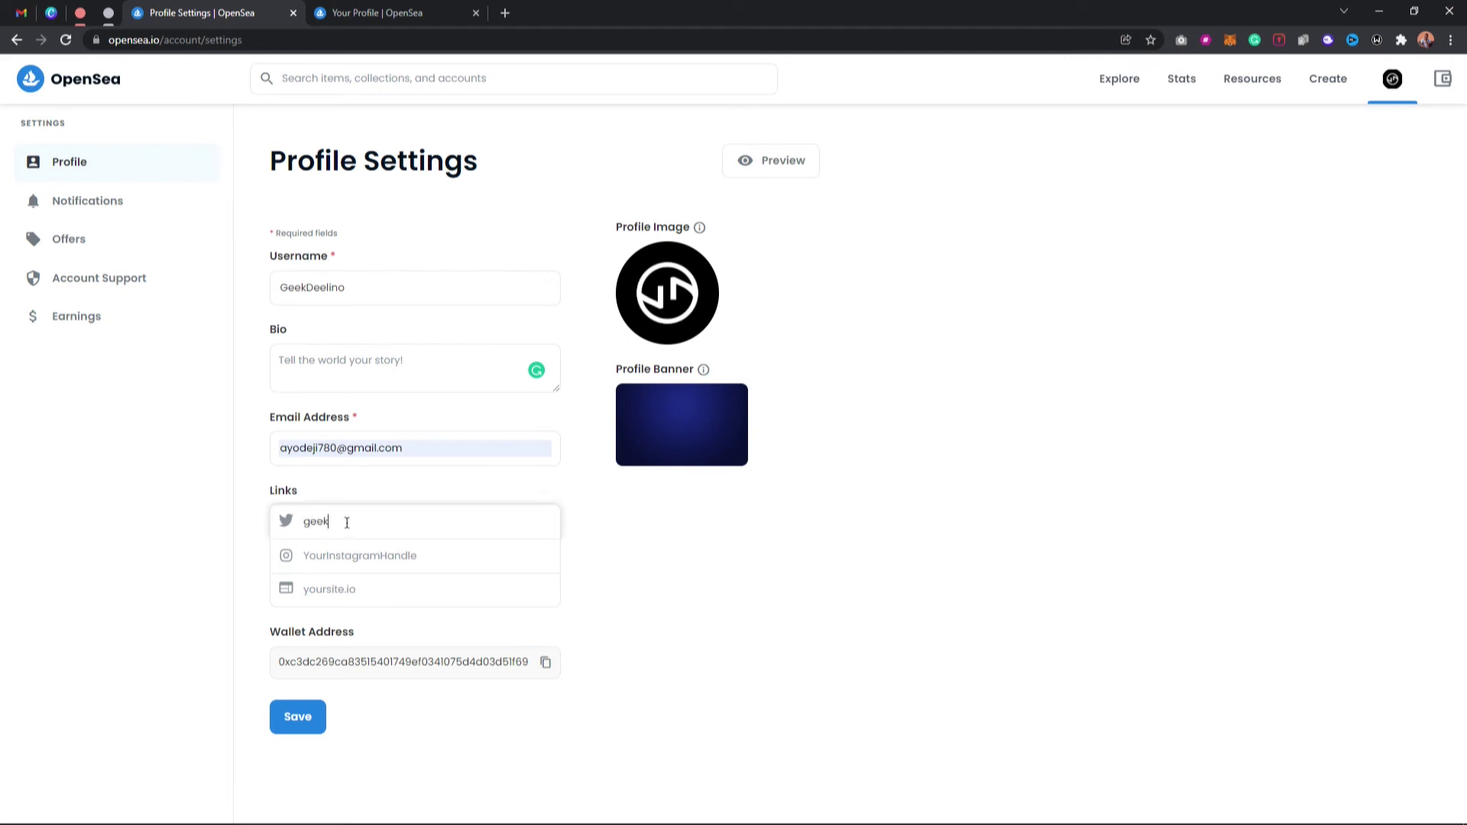
text(deelino)
click(357, 544)
text(geekdee)
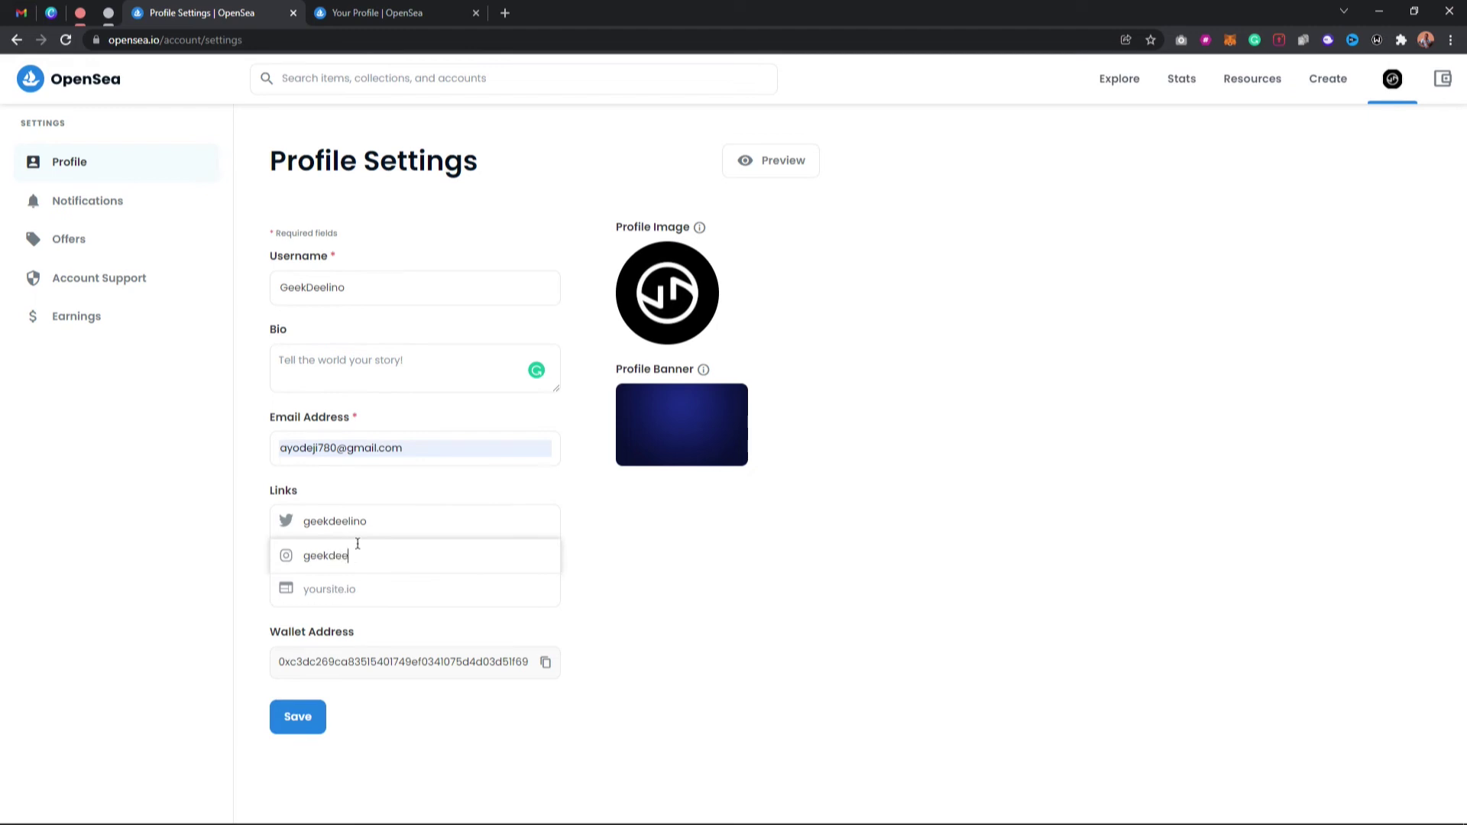
click(299, 716)
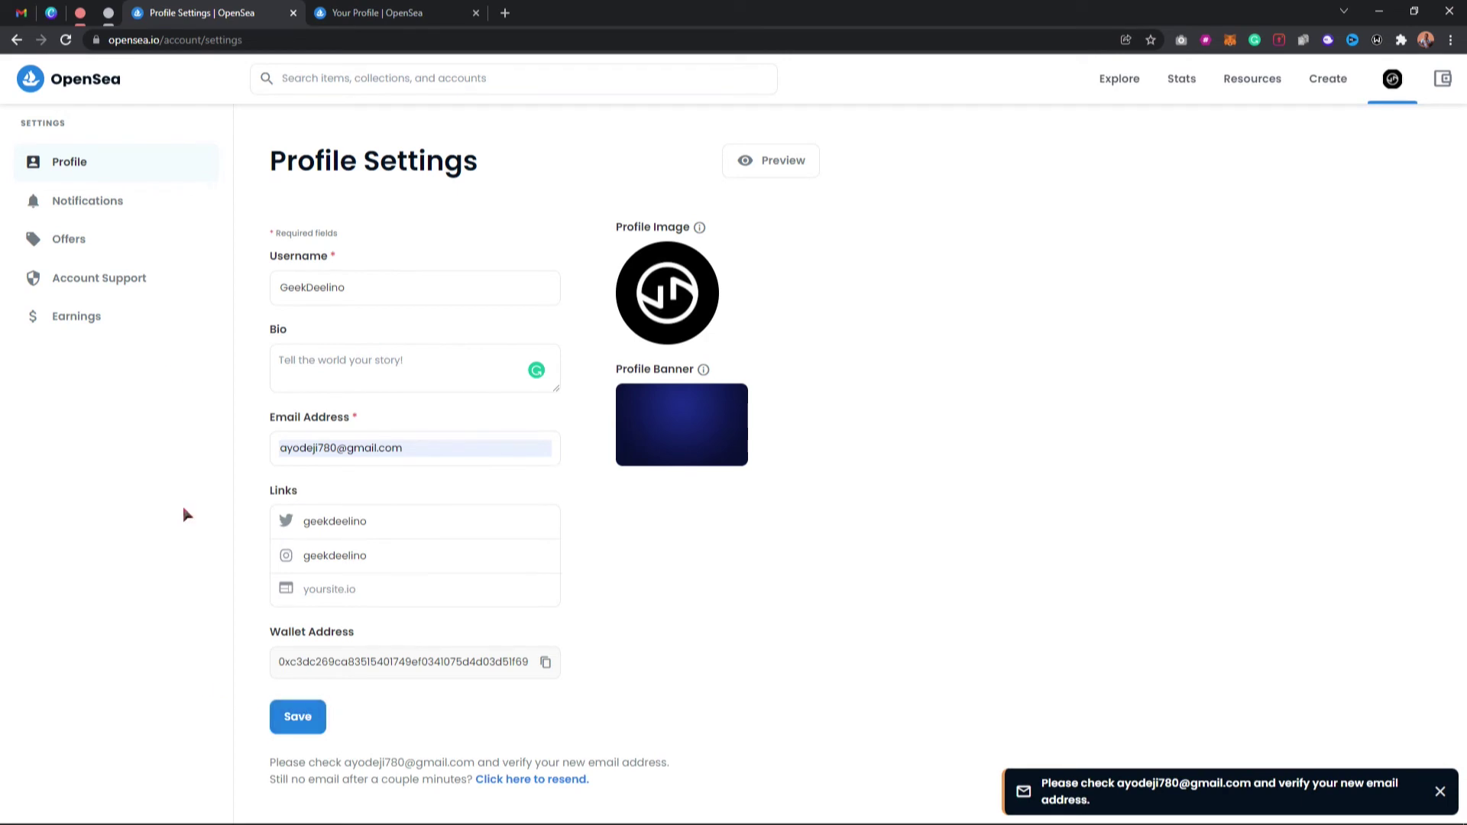
click(22, 13)
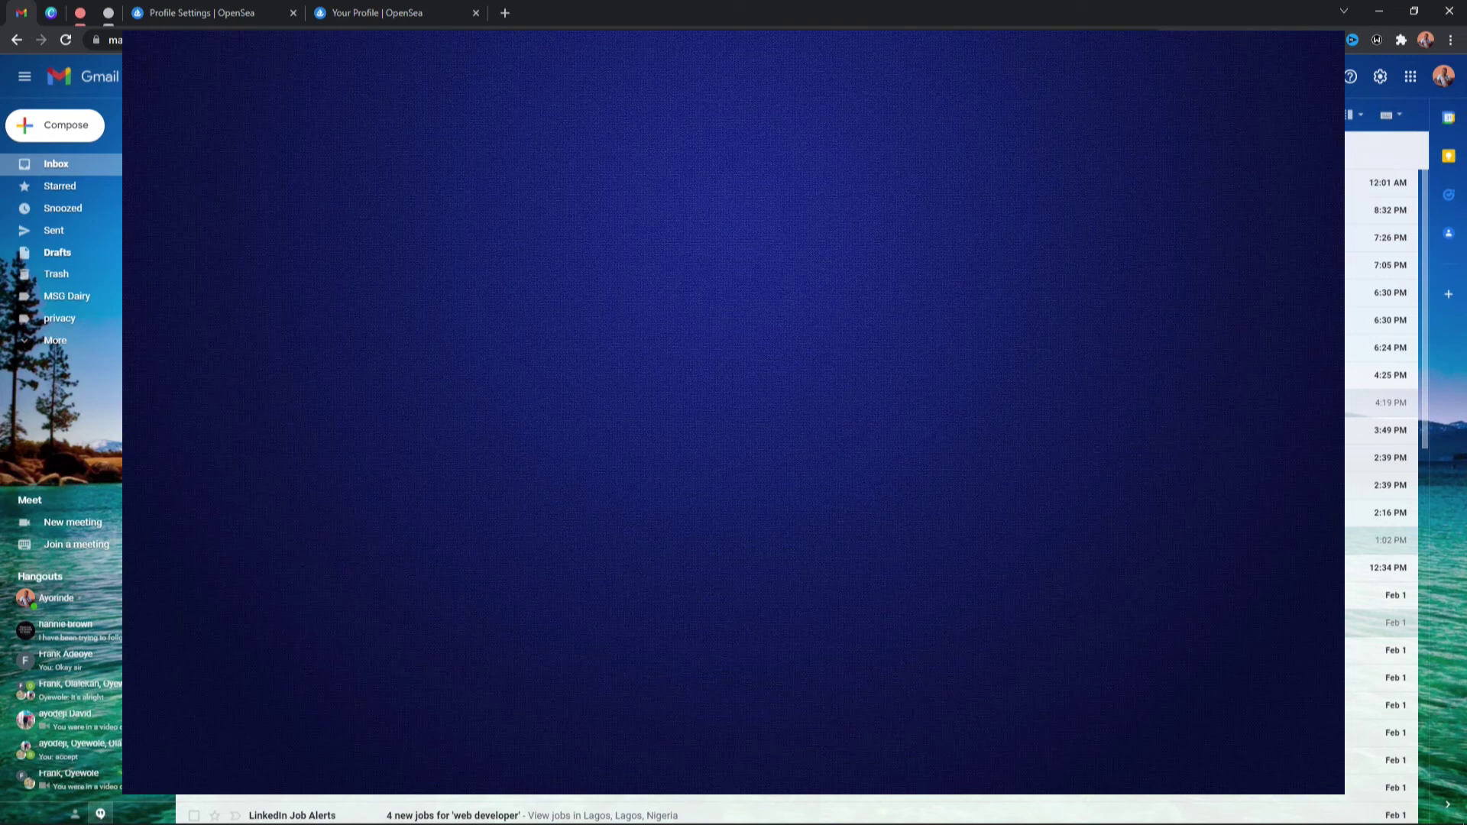
Step: Follow the Verify link in OpenSea's verification email to confirm the address
click(465, 107)
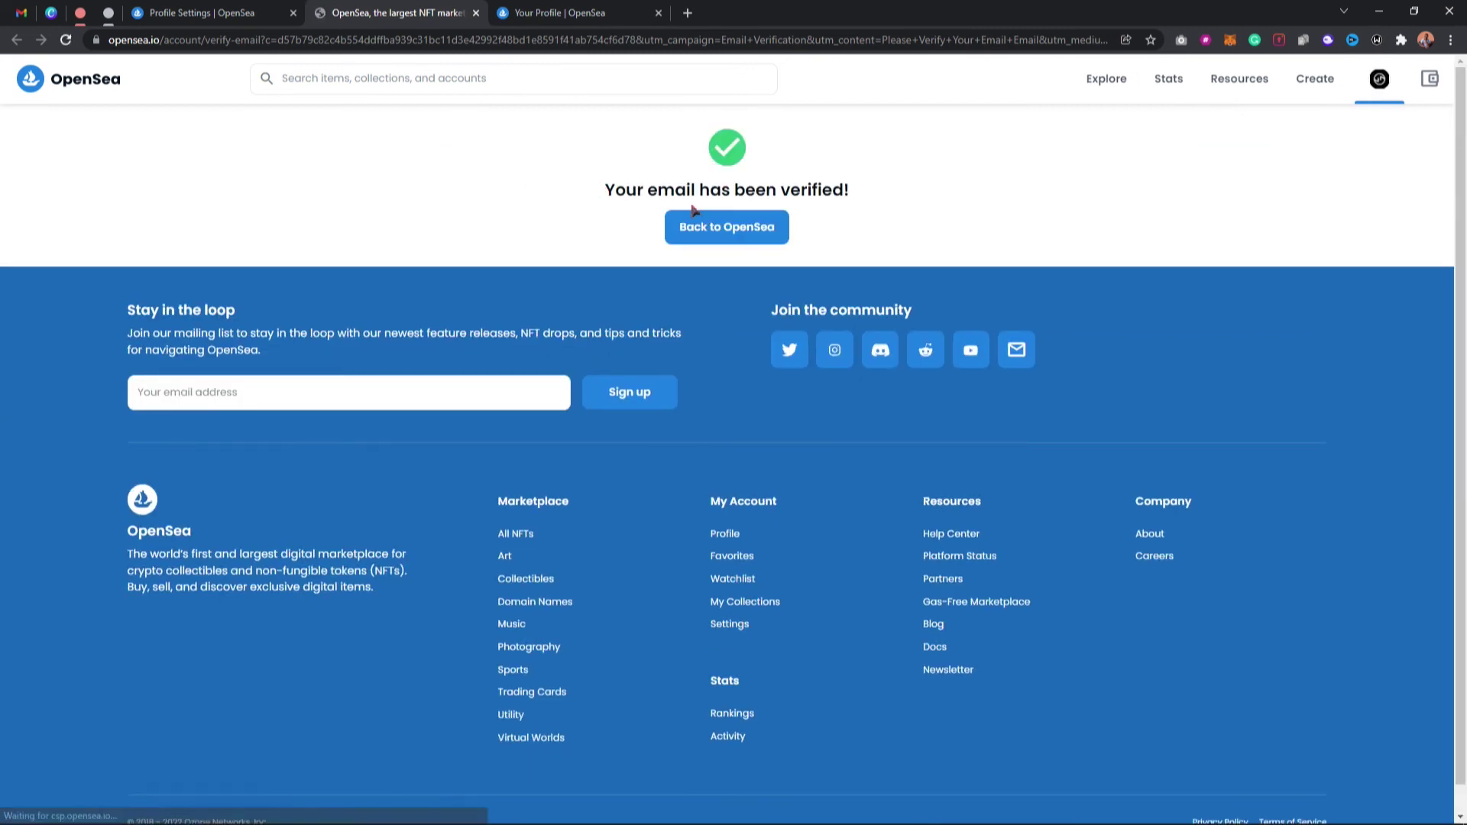
Step: Return from the verified page to Profile Settings to review username GeekDeelino and both handles
click(727, 227)
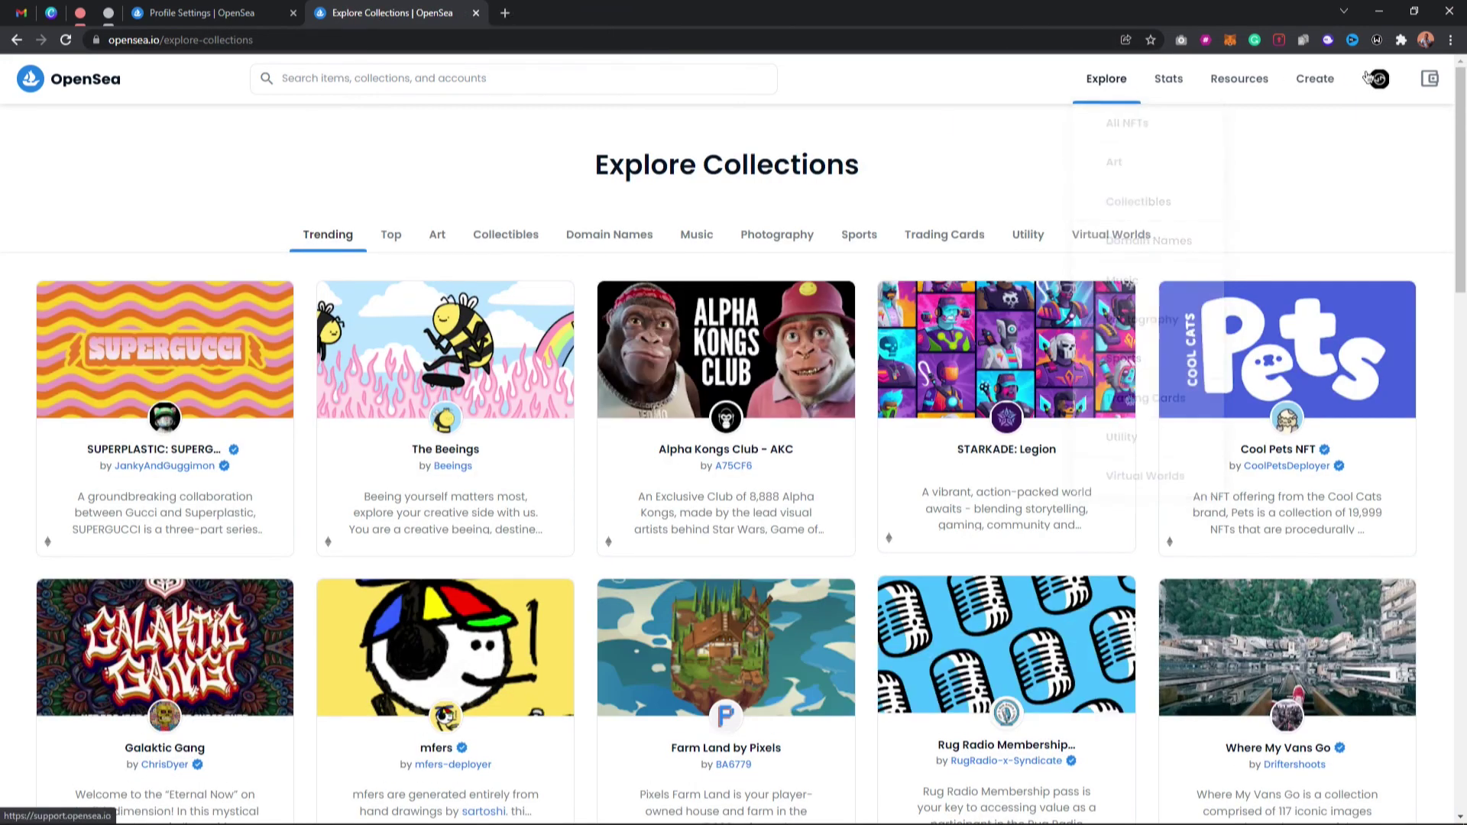
mouse_move(1380, 79)
click(1307, 284)
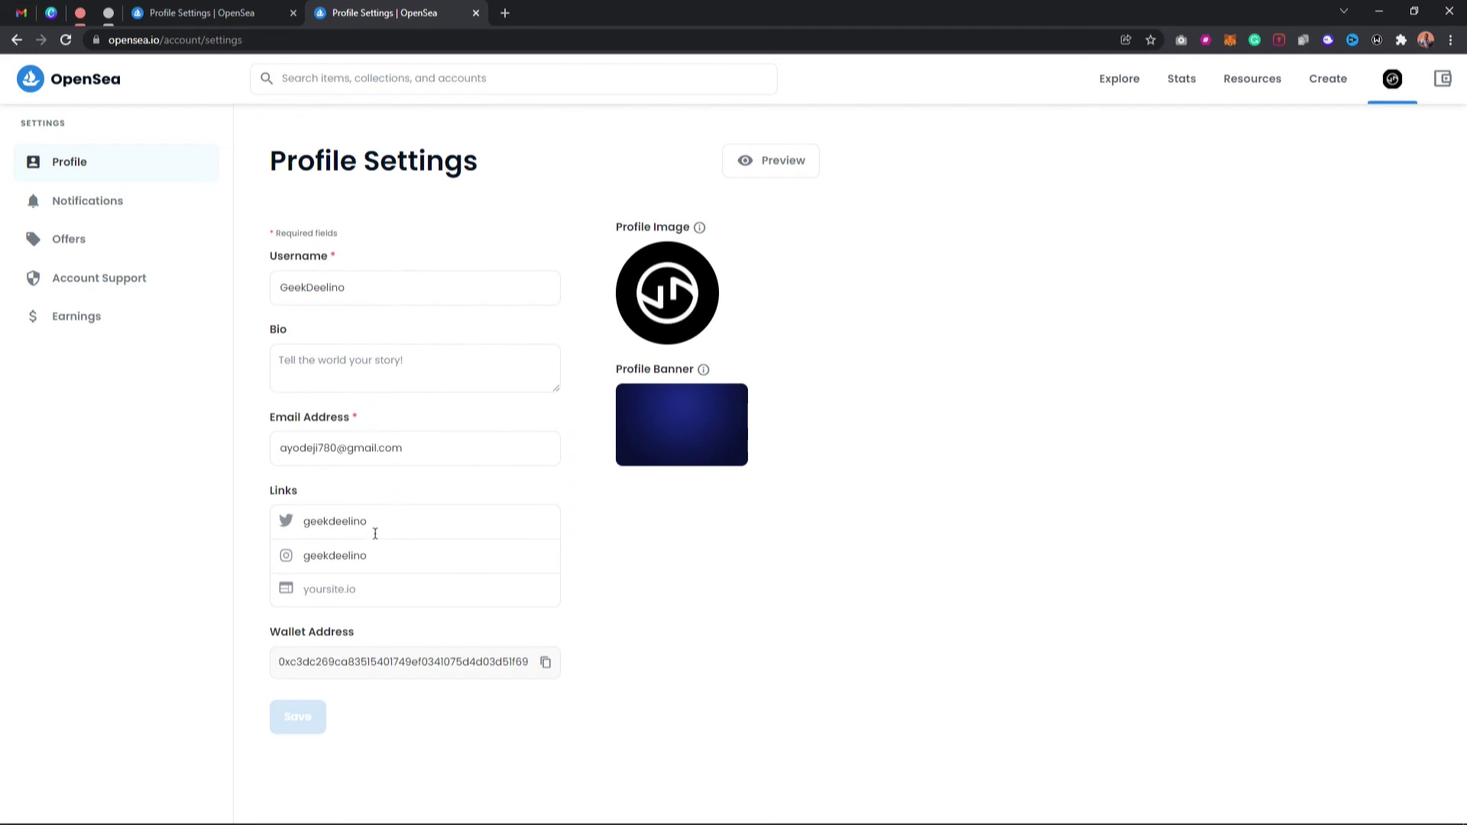
Step: Check the public profile's GeekDeelino name and links, then open the Geek Himself #1001 item
mouse_move(1397, 86)
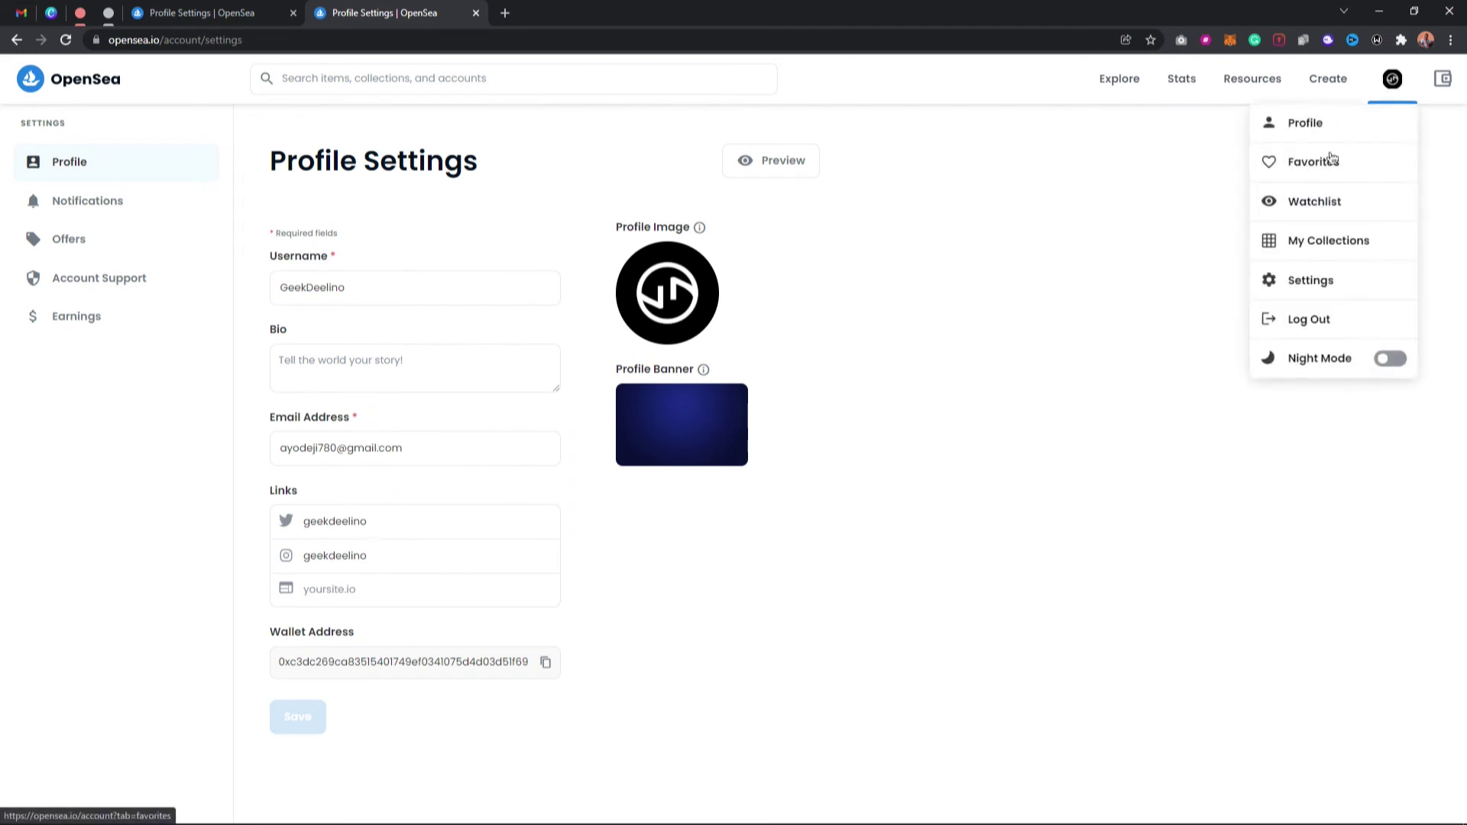
click(1320, 125)
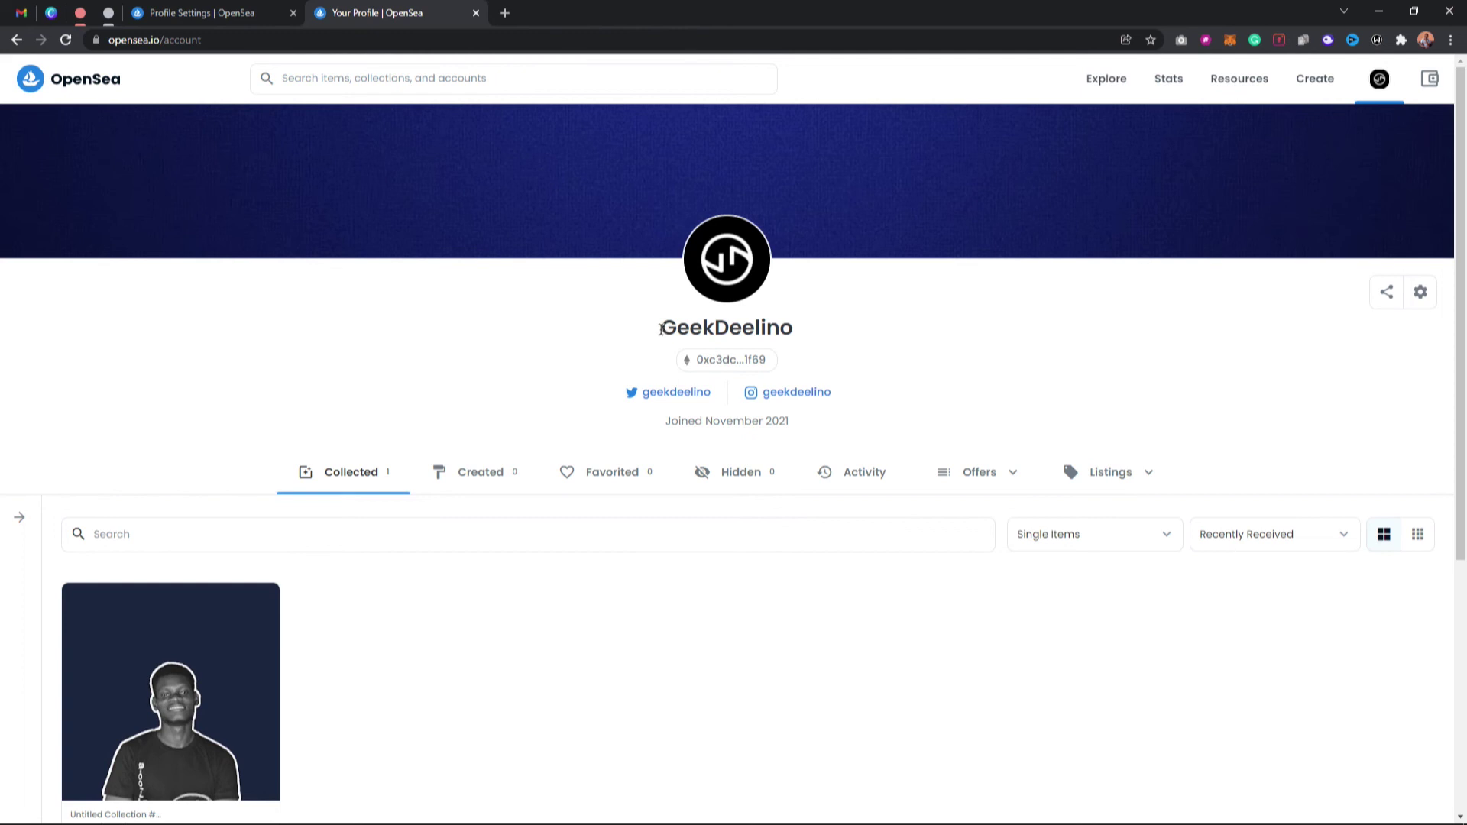
drag(661, 330, 808, 334)
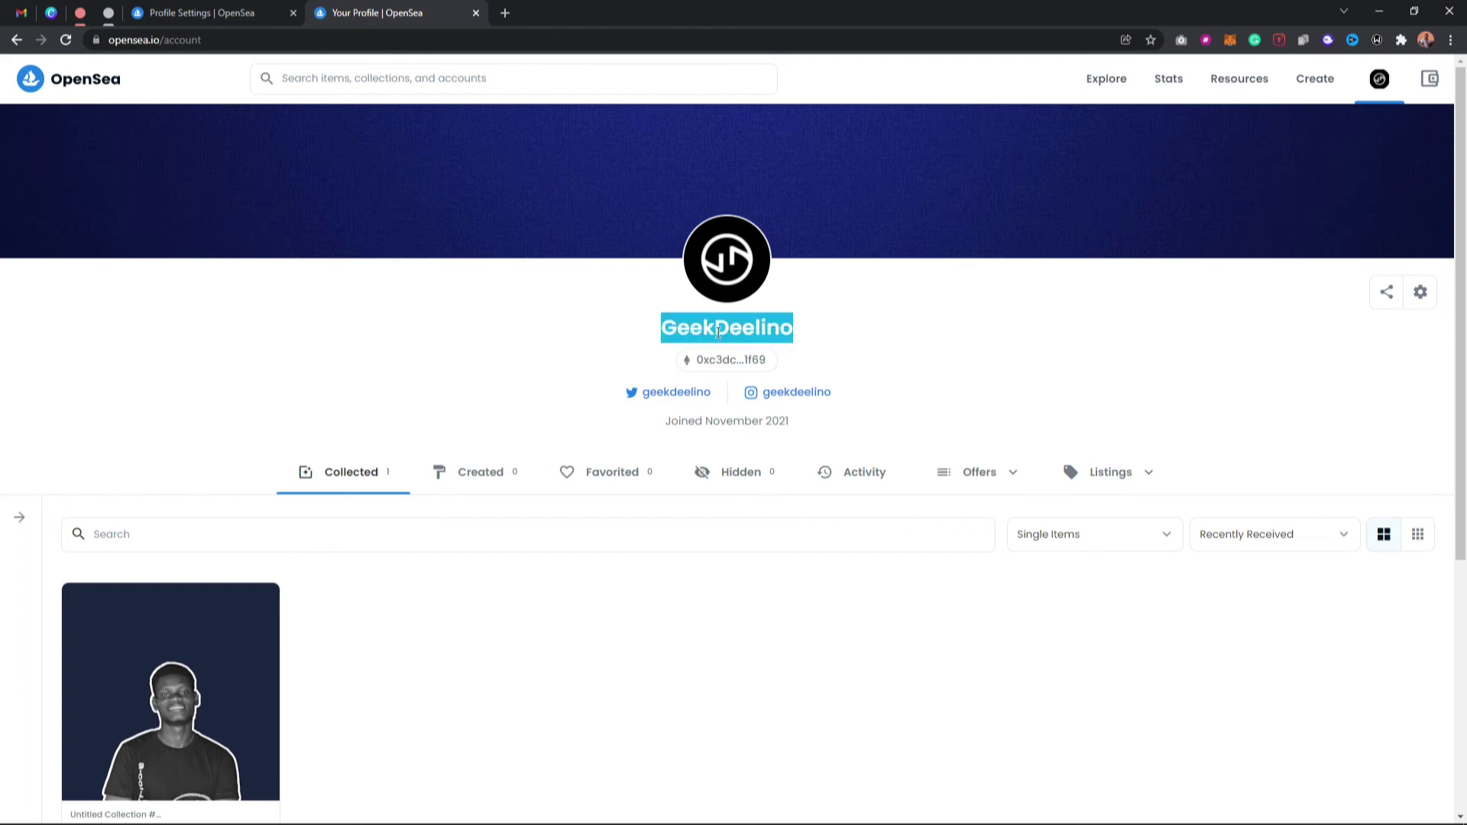
click(719, 332)
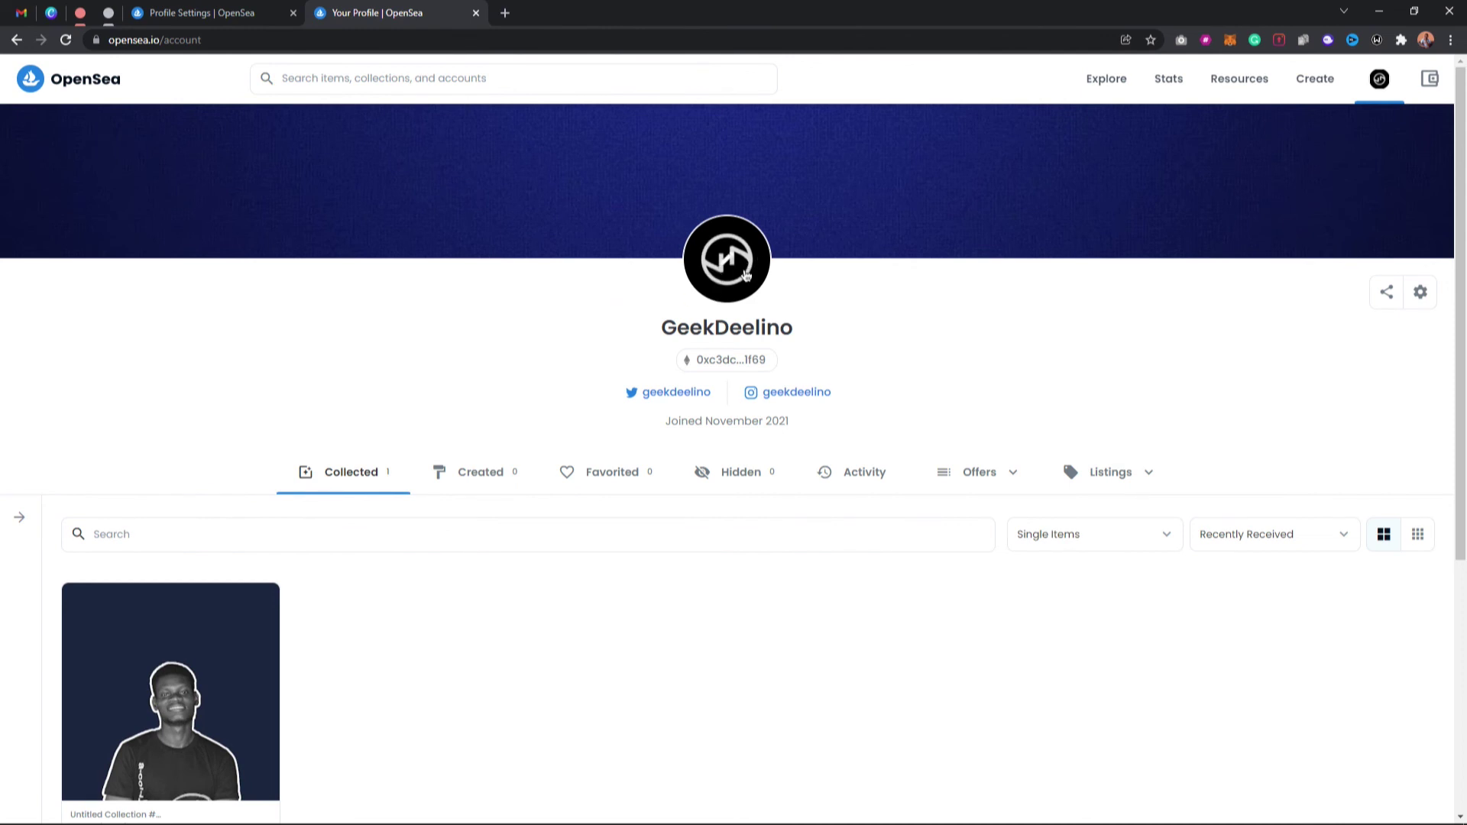
scroll(810, 299, down, 2)
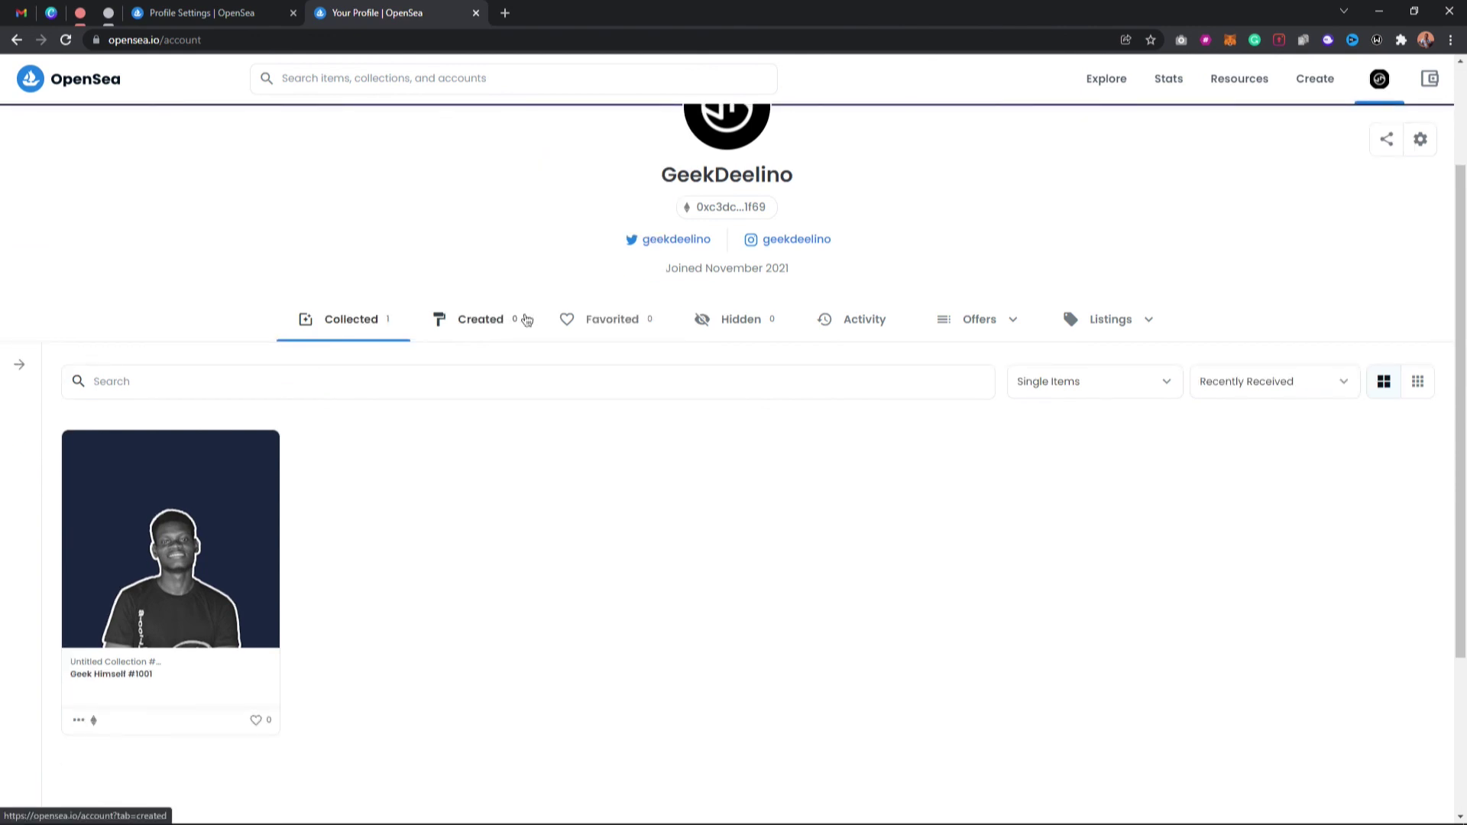
click(172, 607)
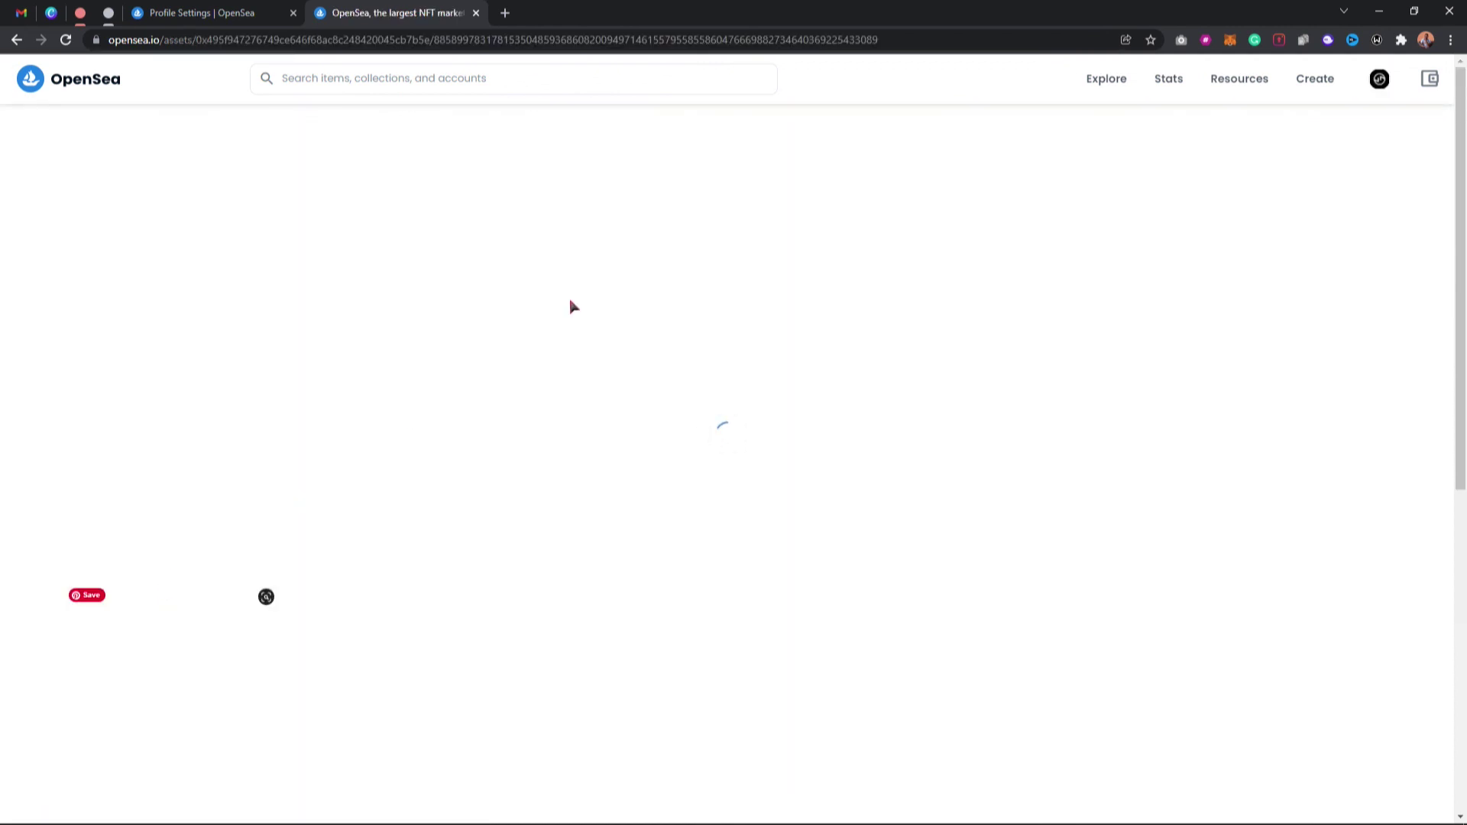